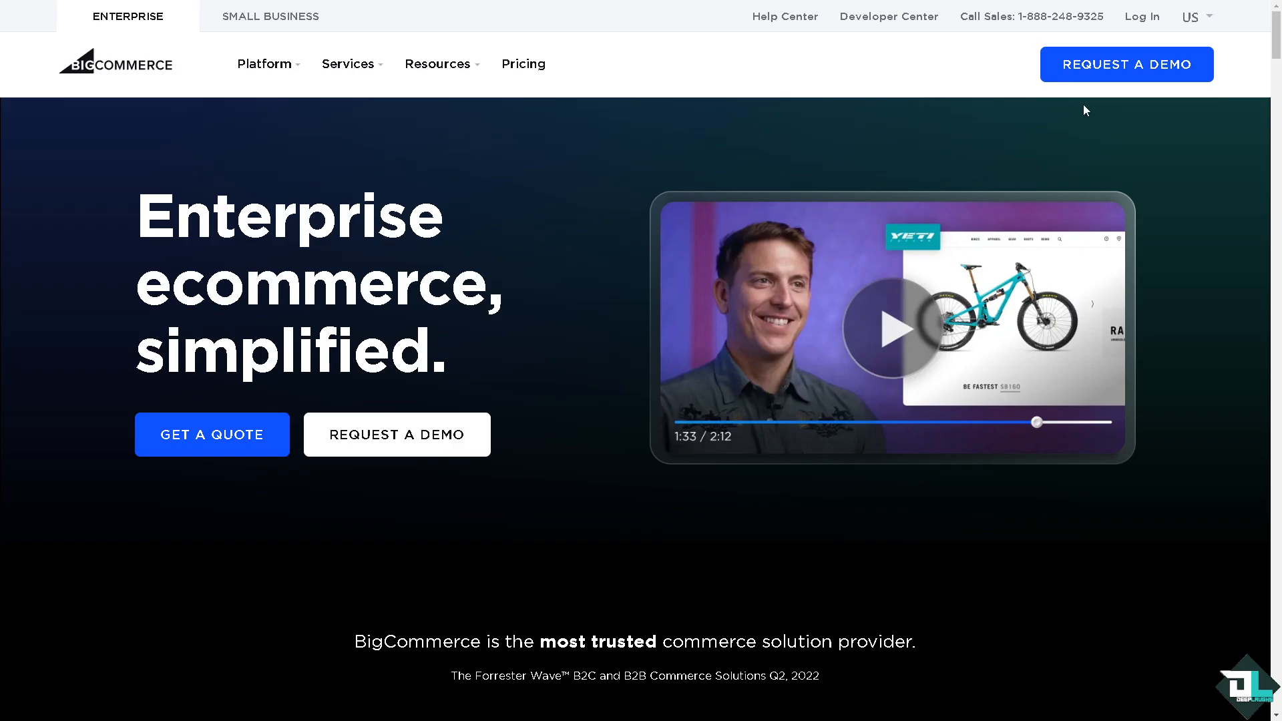
# - Log in to the trial store, then go from the Analytics overview back to the Home dashboard
pyautogui.click(1138, 18)
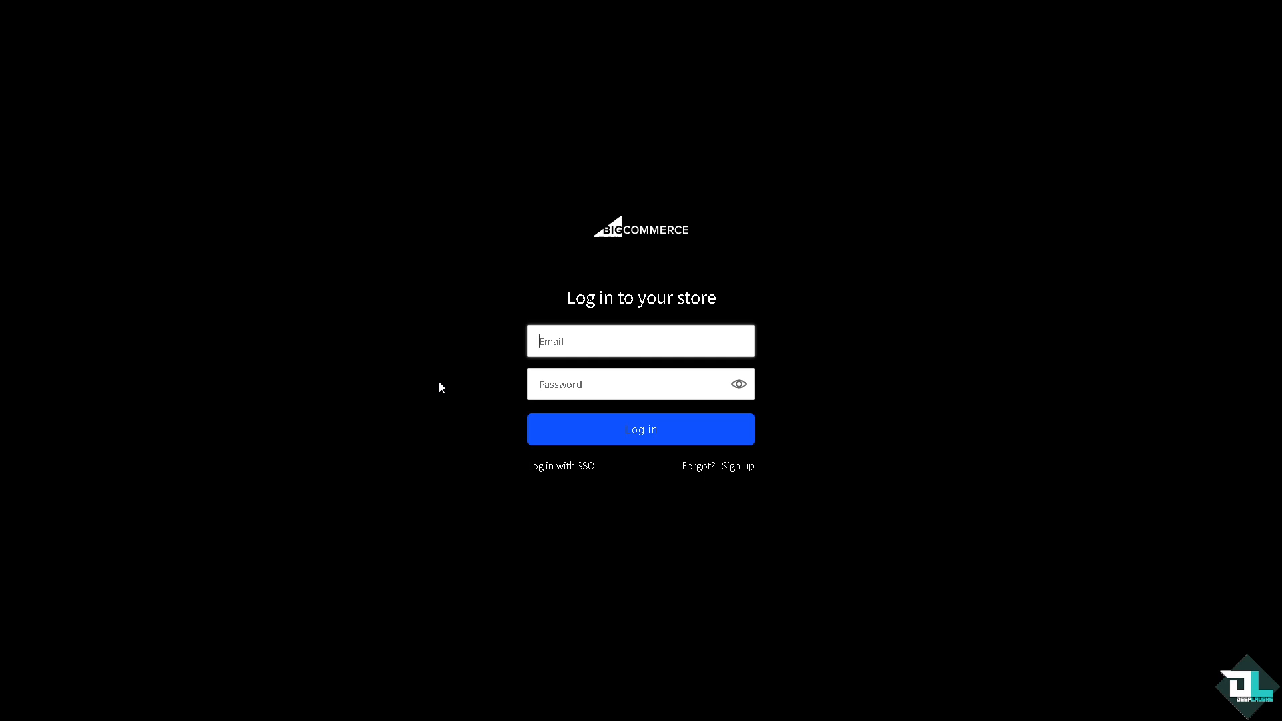
pyautogui.click(742, 470)
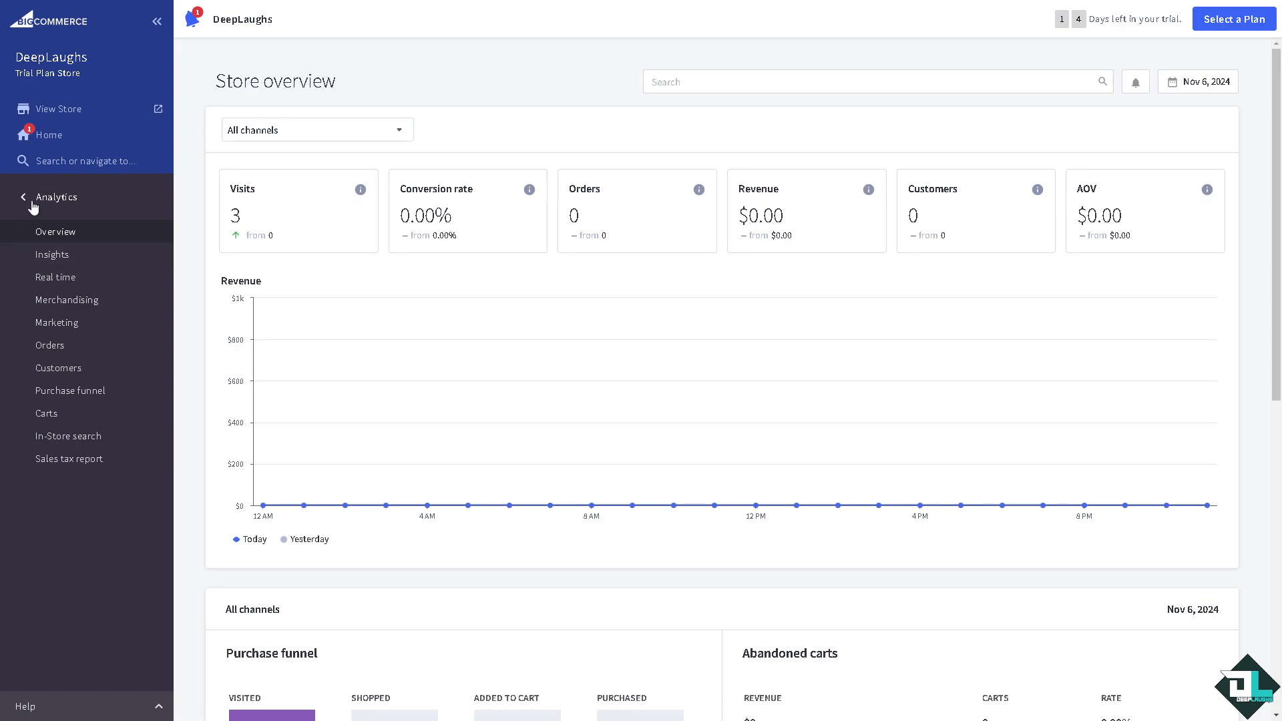
pyautogui.click(53, 143)
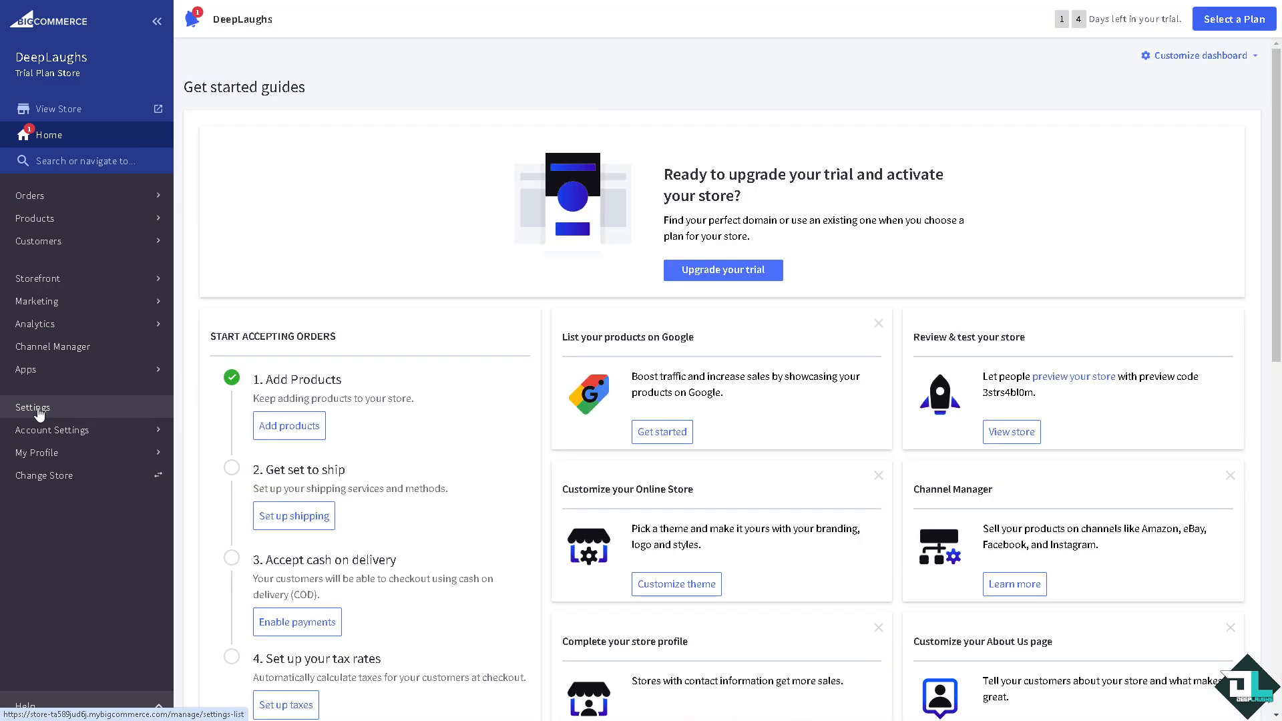
# - Go to Settings > Tax and review Basic Tax: 4 tax classes, 1 zone, 0 rates
pyautogui.click(38, 411)
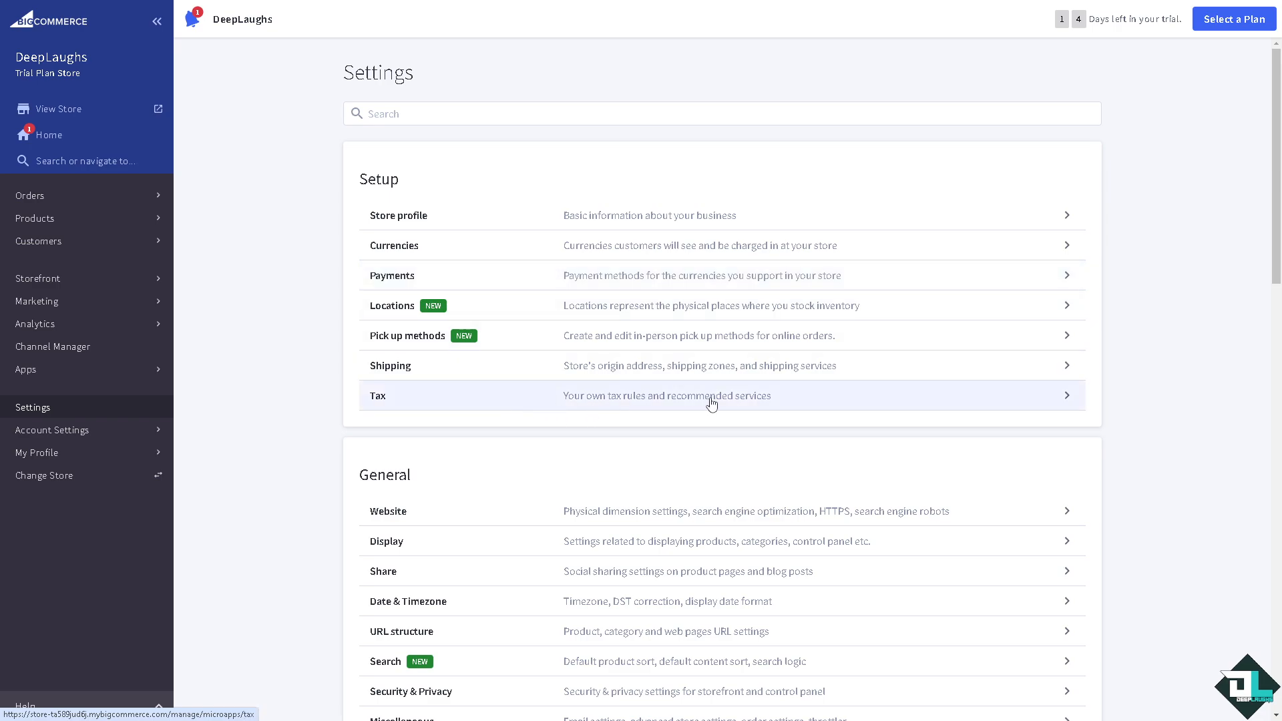
pyautogui.click(1068, 399)
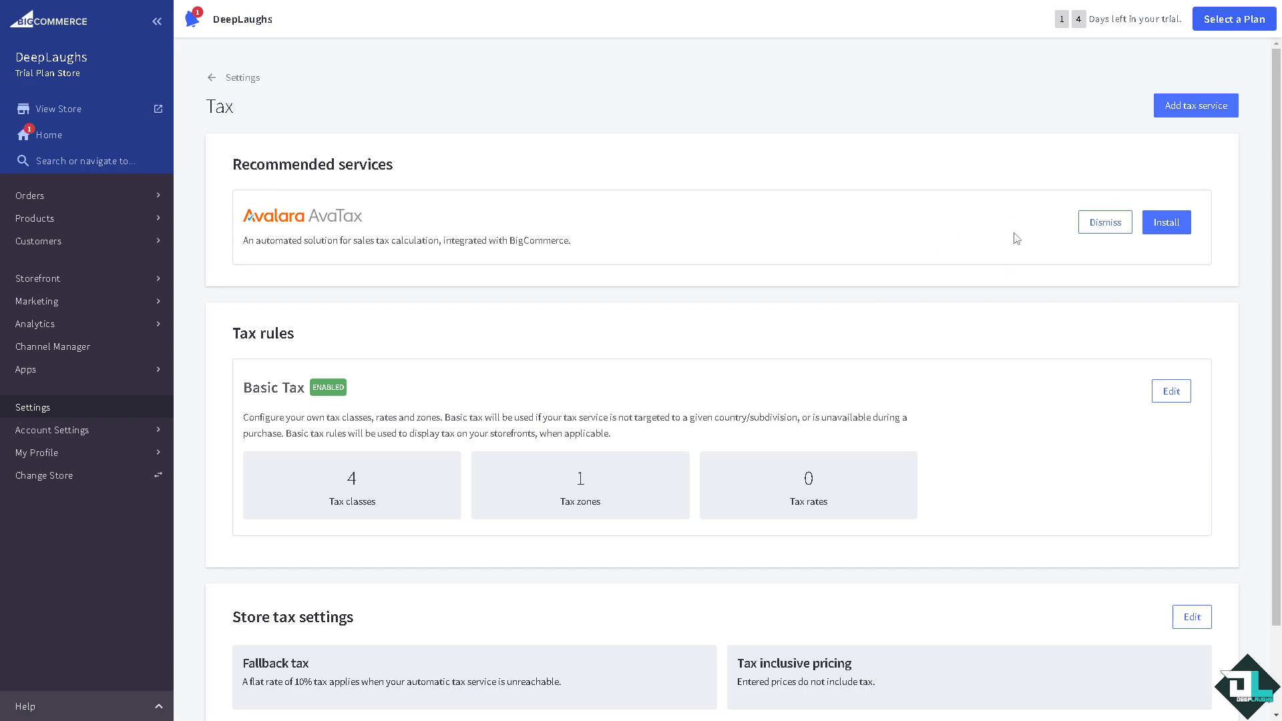
pyautogui.scroll(-2, 558, 309)
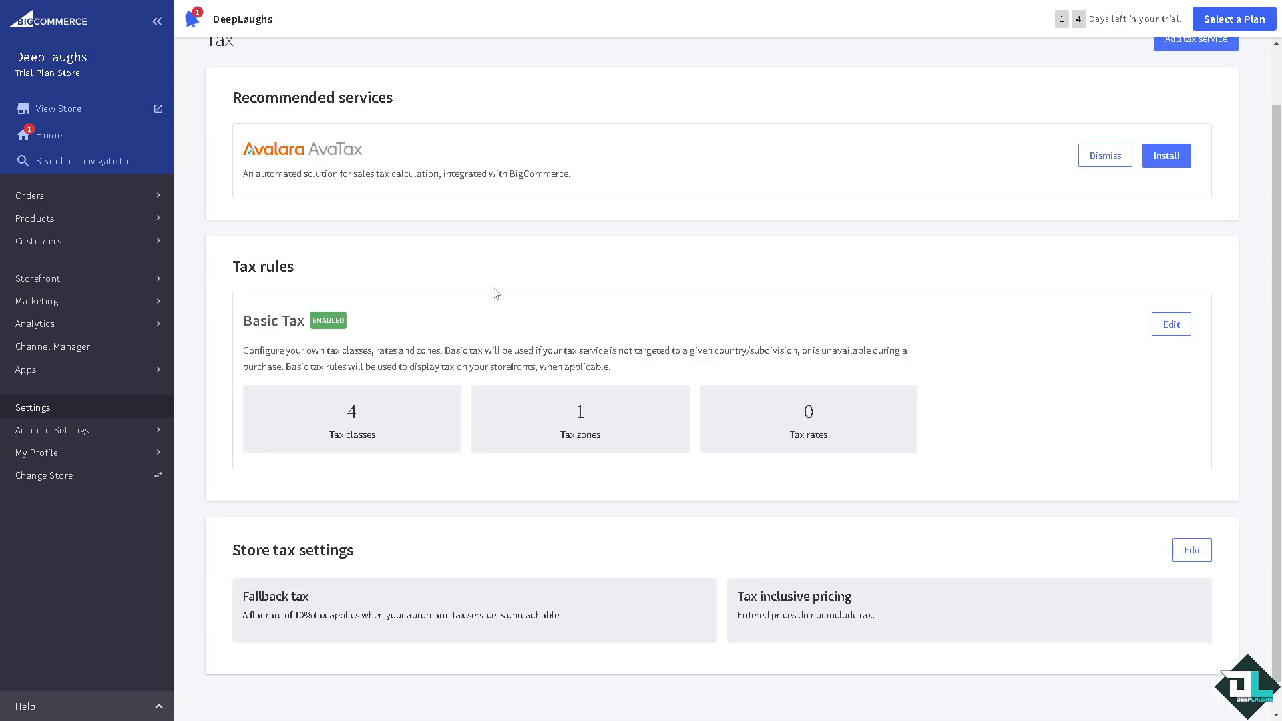
pyautogui.moveTo(237, 268); pyautogui.dragTo(298, 272)
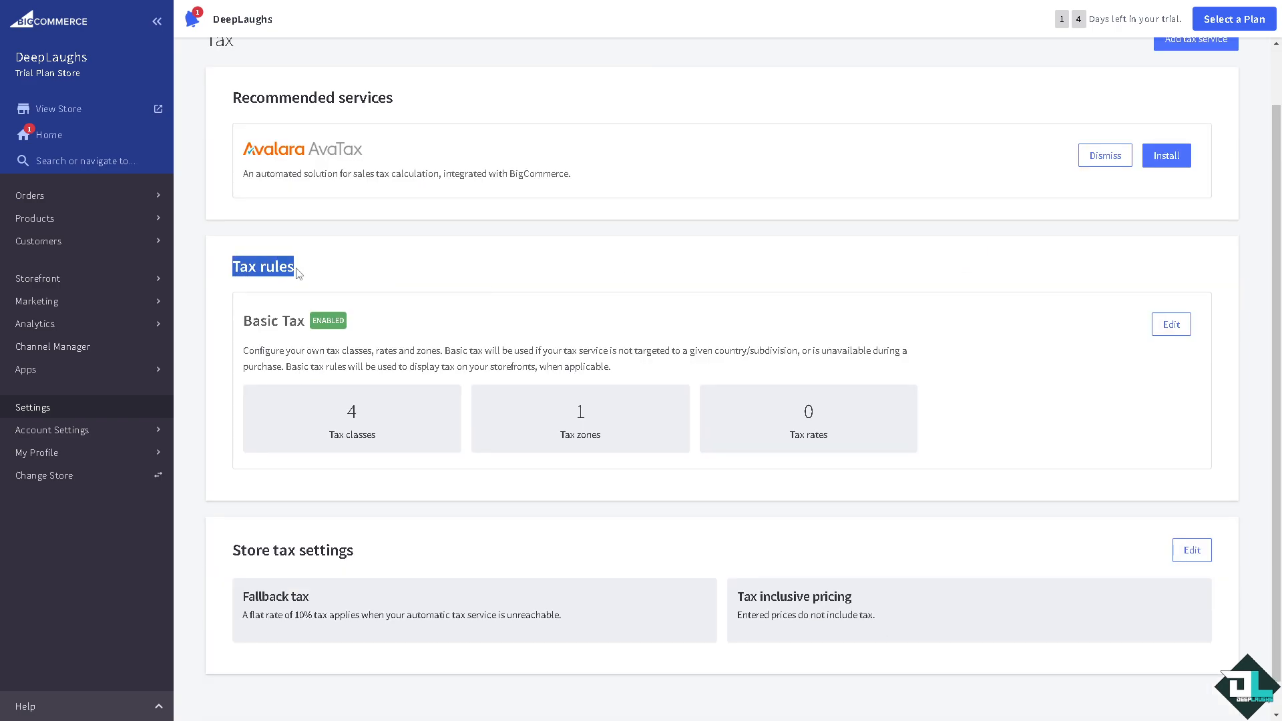
pyautogui.moveTo(243, 322); pyautogui.dragTo(358, 326)
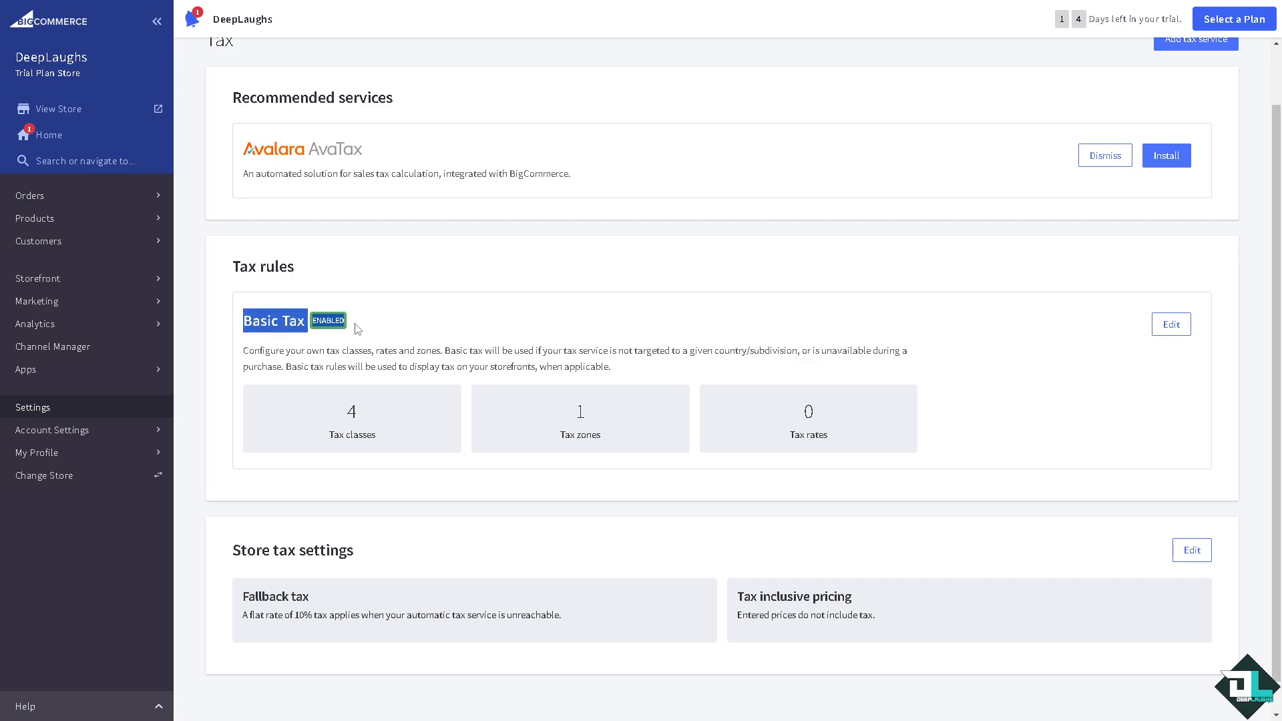
pyautogui.click(353, 417)
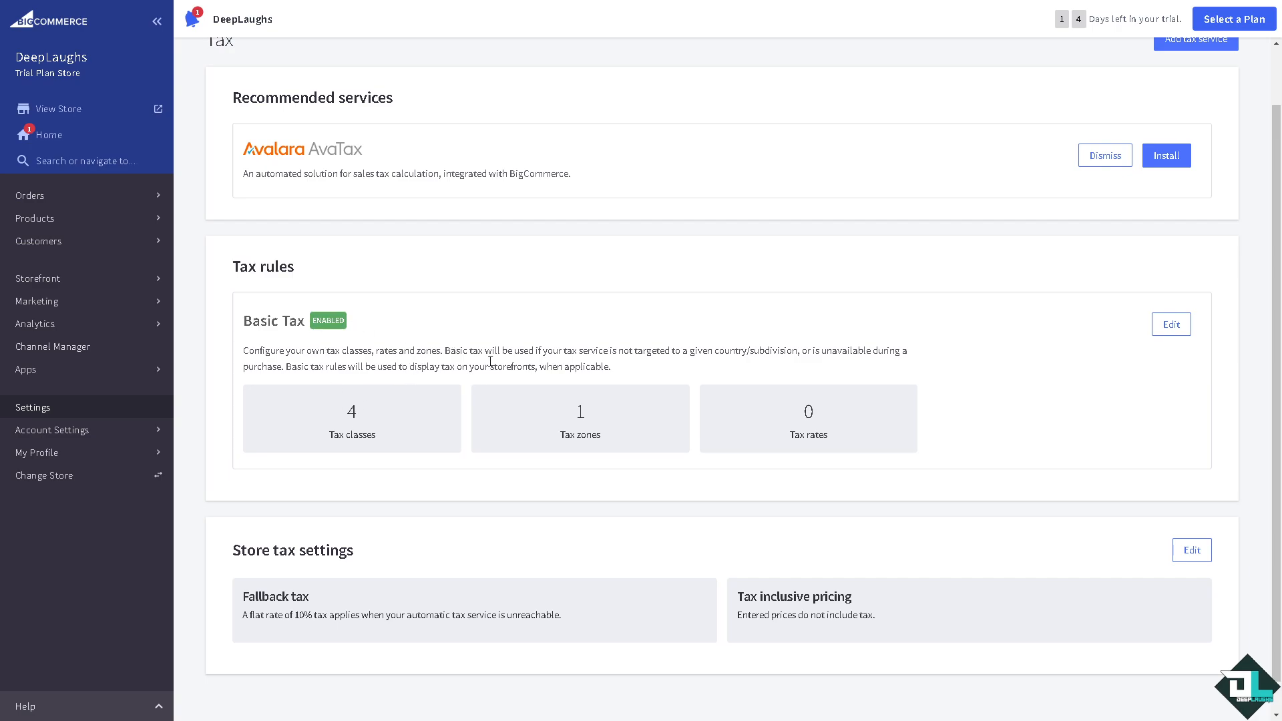
pyautogui.scroll(1, 515, 374)
pyautogui.scroll(-2, 528, 374)
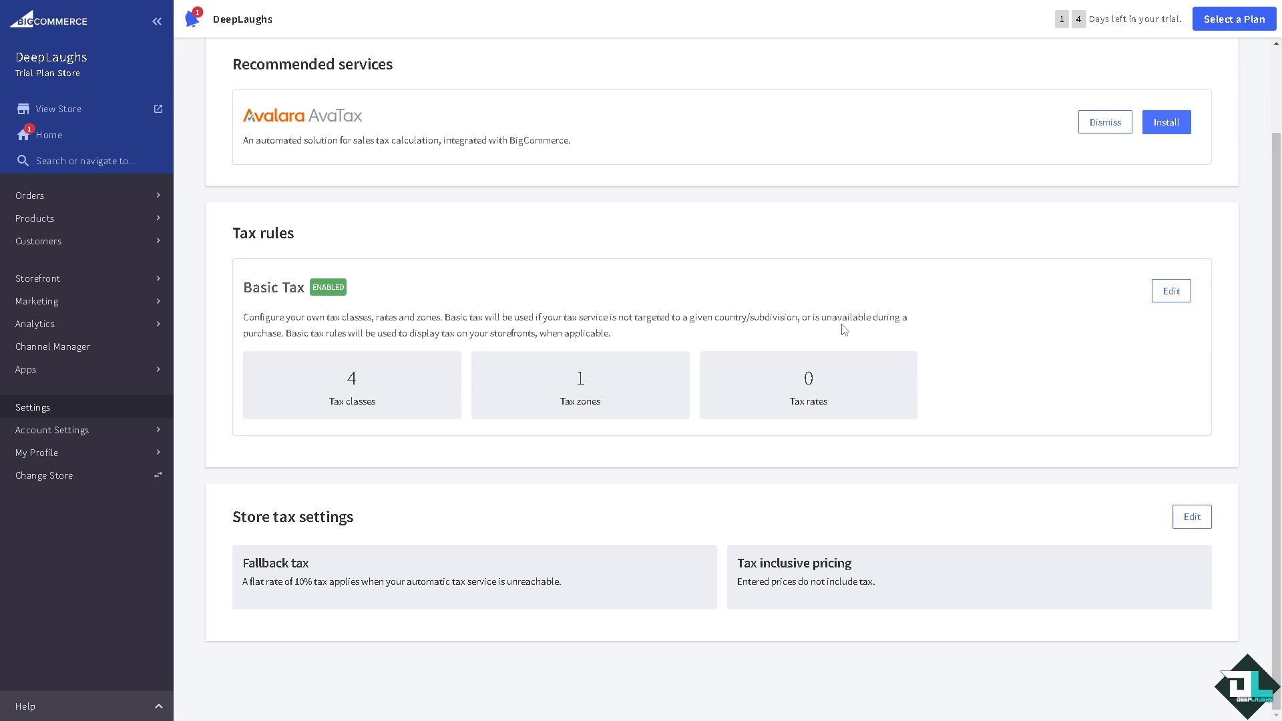
pyautogui.click(1182, 298)
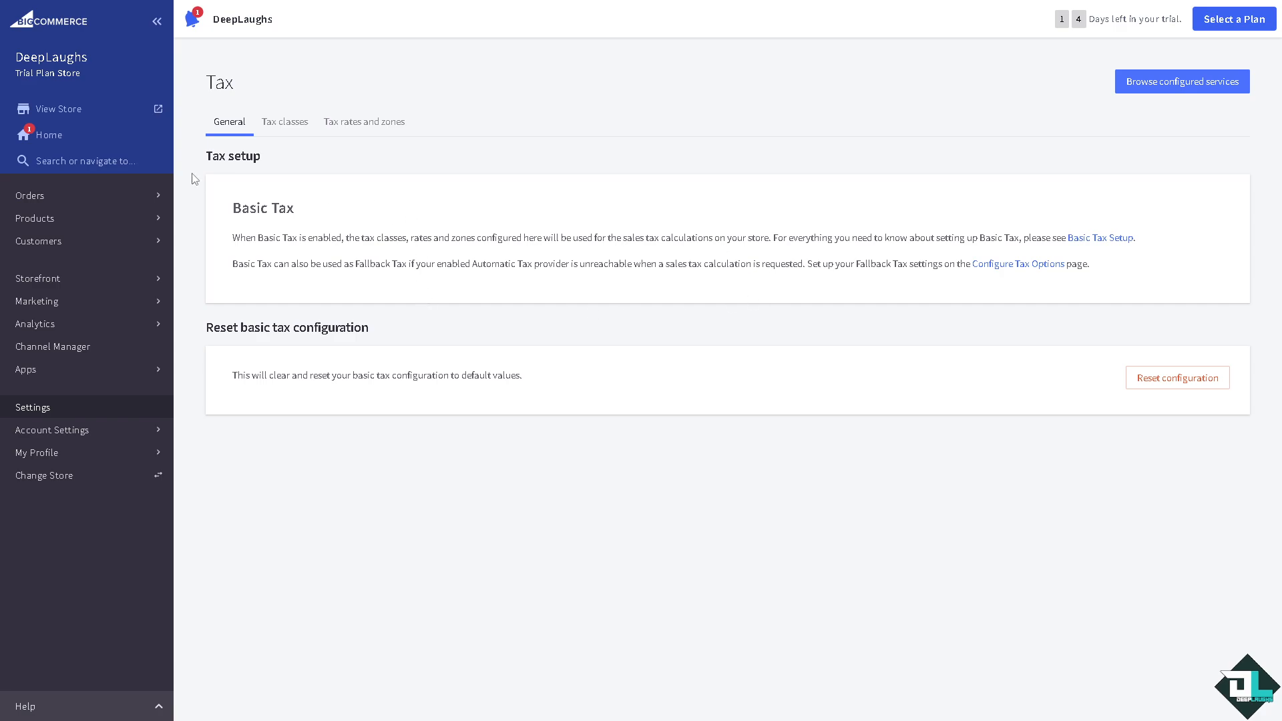
# - Add a tax class 'how to add tax on bigcommerce' after Gift Wrapping and save the classes
pyautogui.click(284, 122)
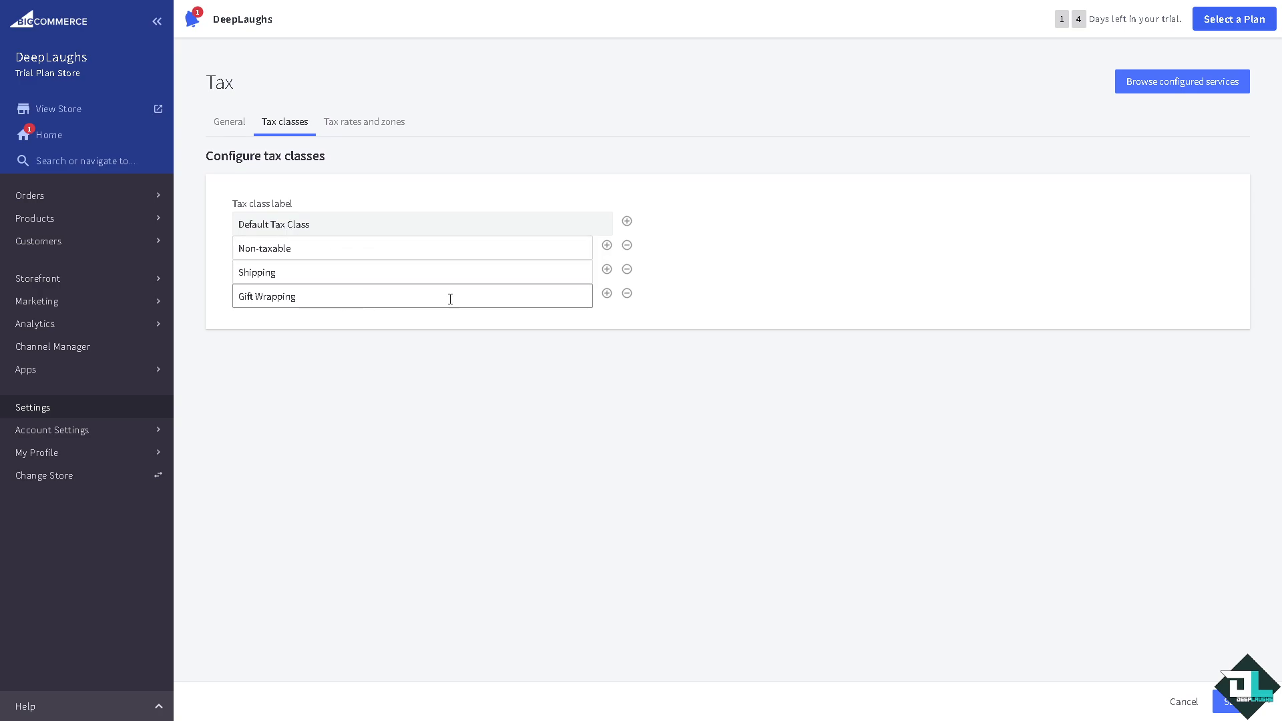
pyautogui.click(607, 295)
pyautogui.click(419, 326)
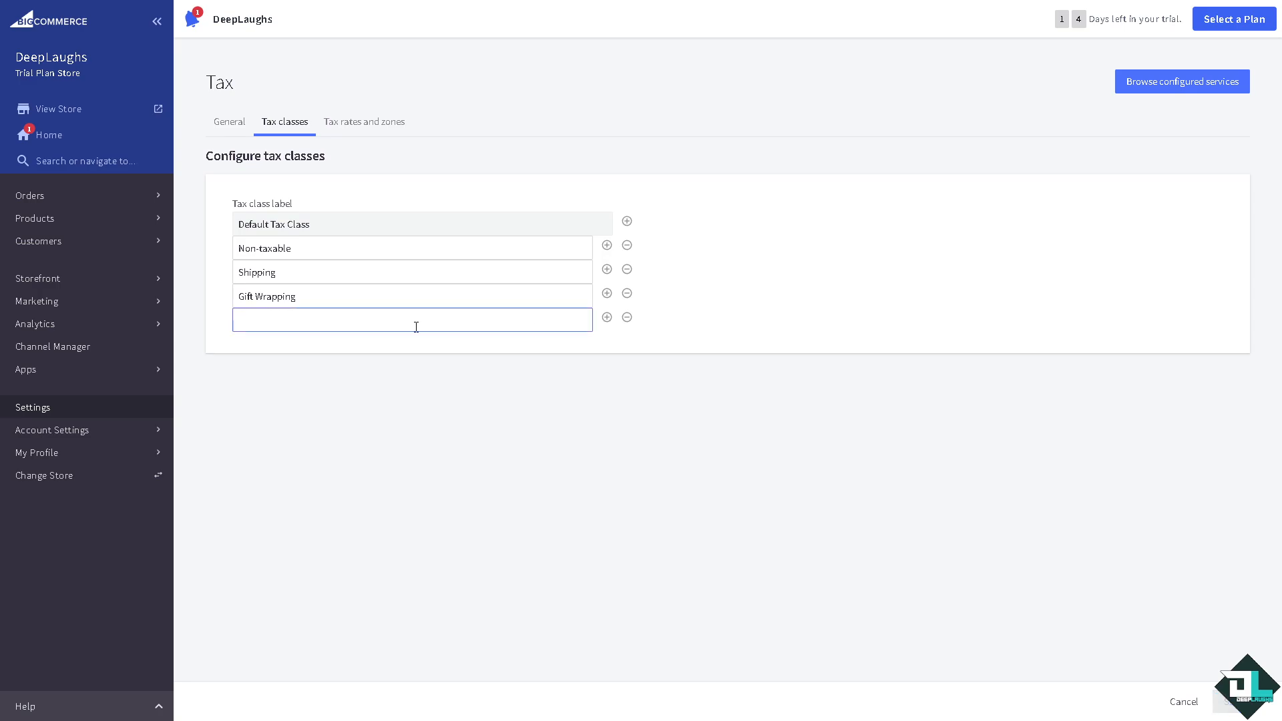
pyautogui.write('how to add tax on bigcommerce')
pyautogui.click(516, 171)
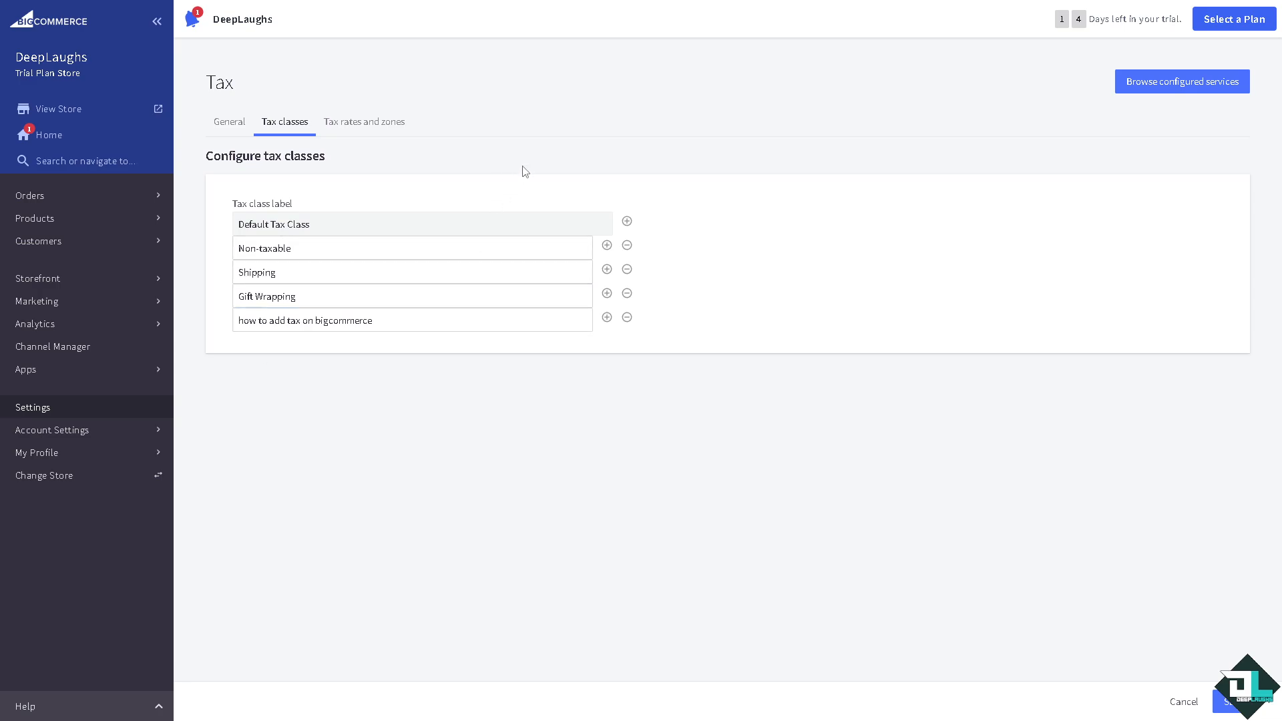
pyautogui.click(627, 222)
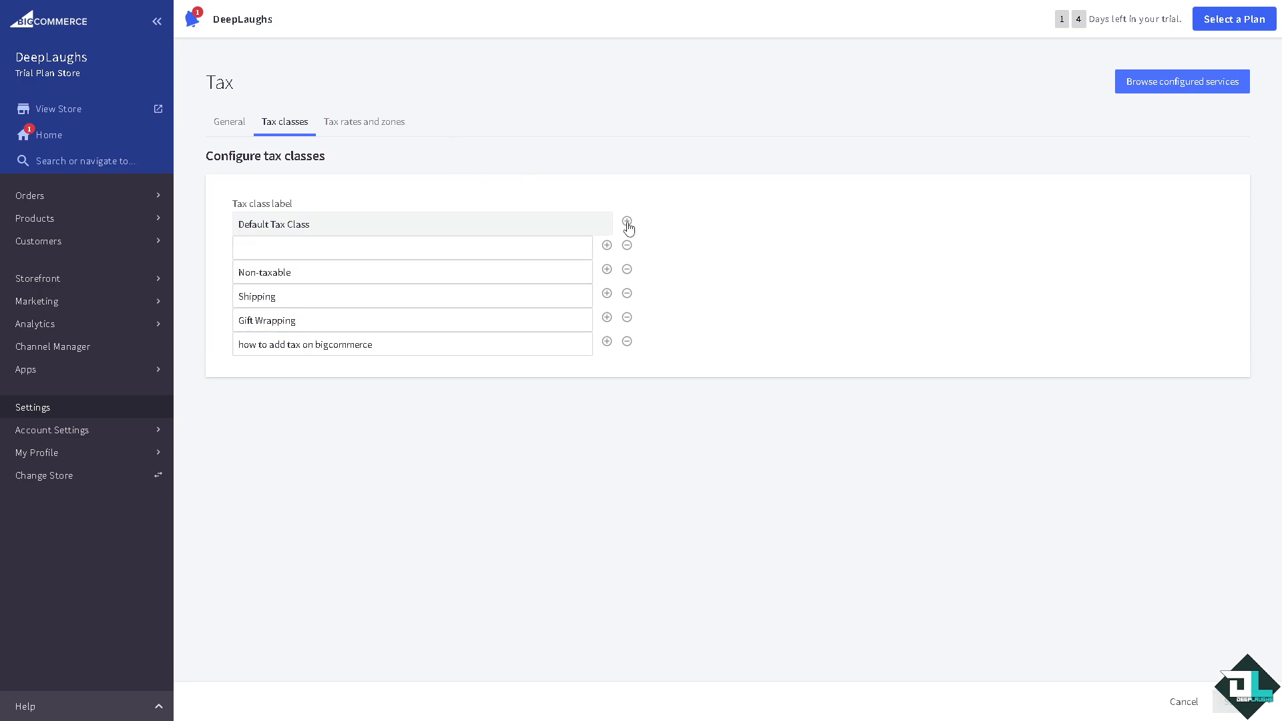
pyautogui.click(627, 245)
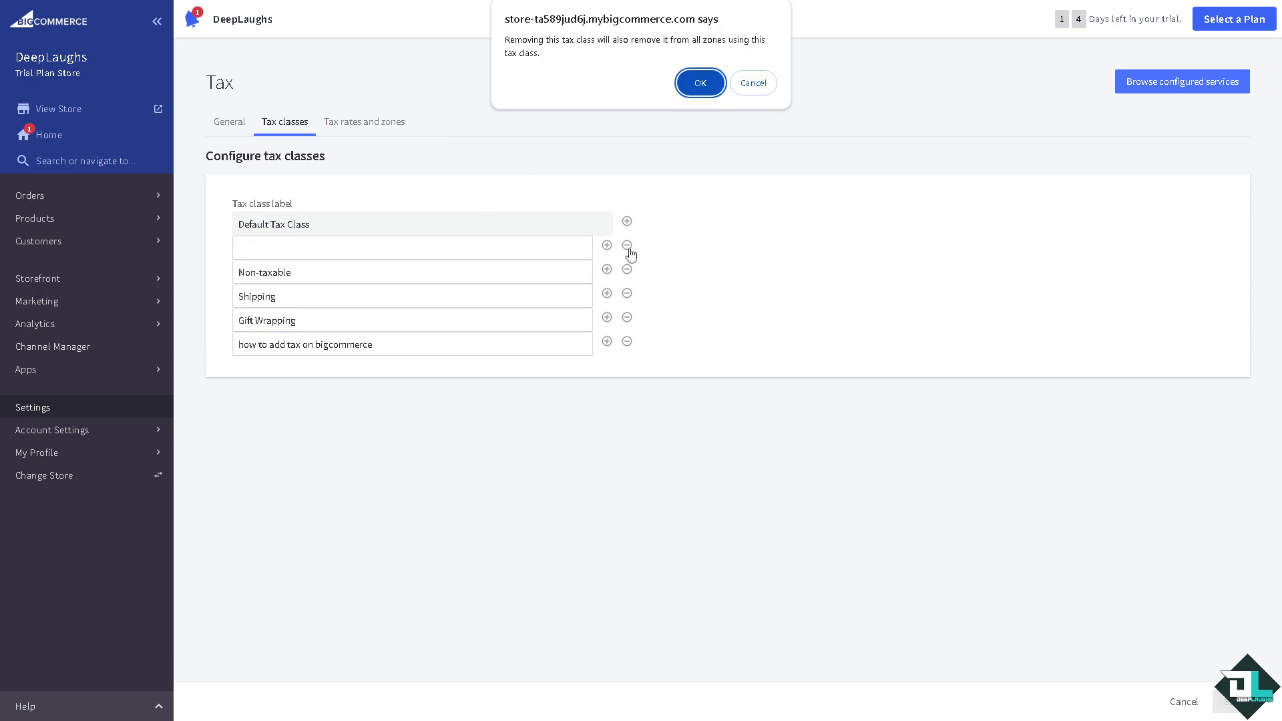
pyautogui.click(696, 82)
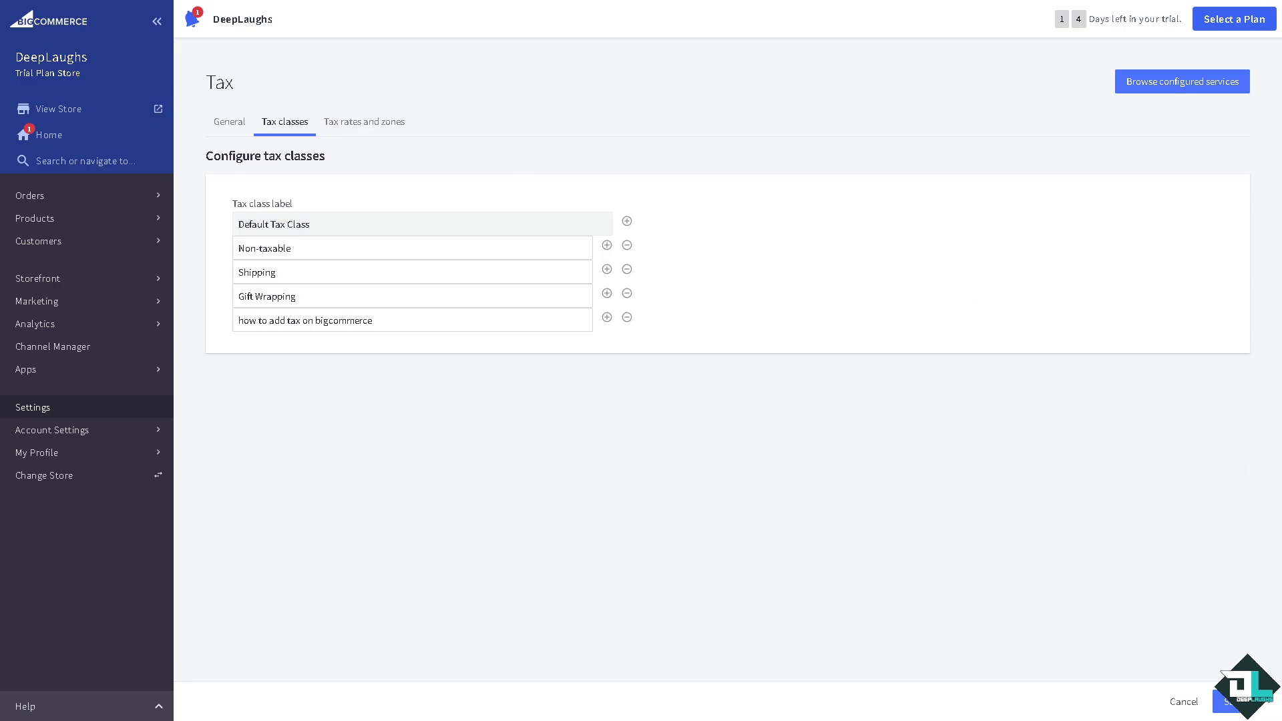
pyautogui.click(1228, 701)
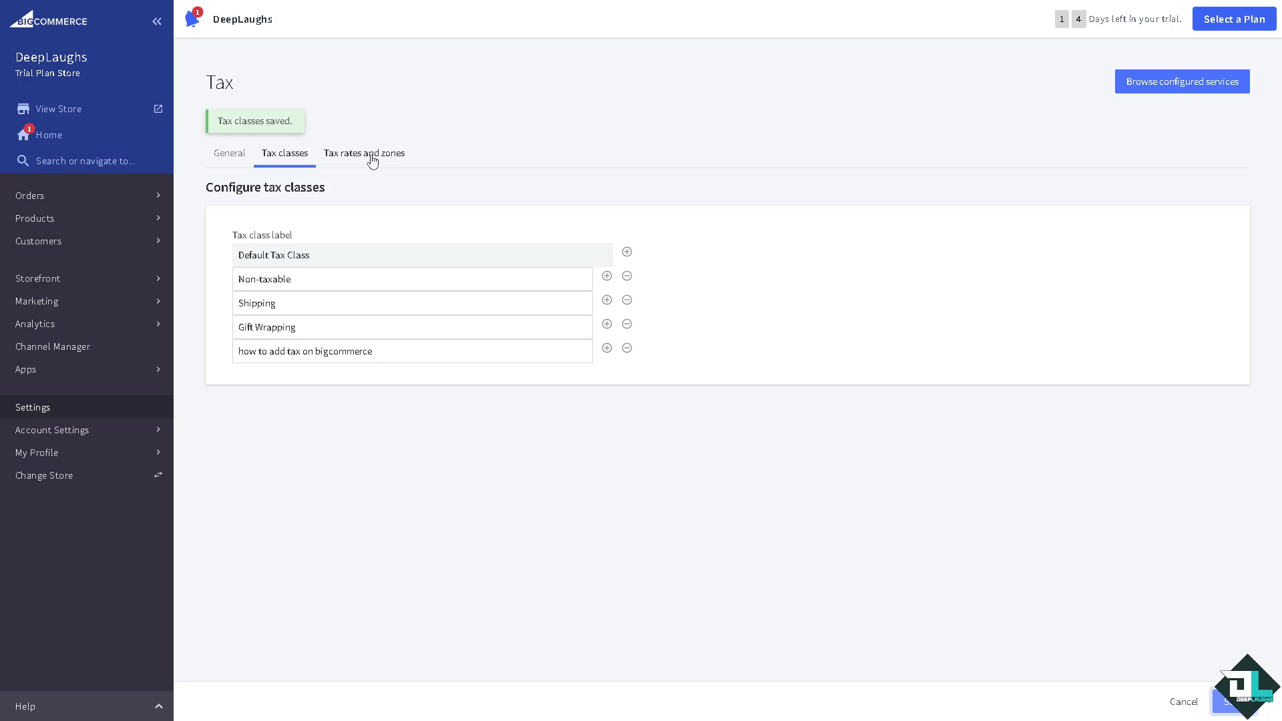
pyautogui.click(372, 160)
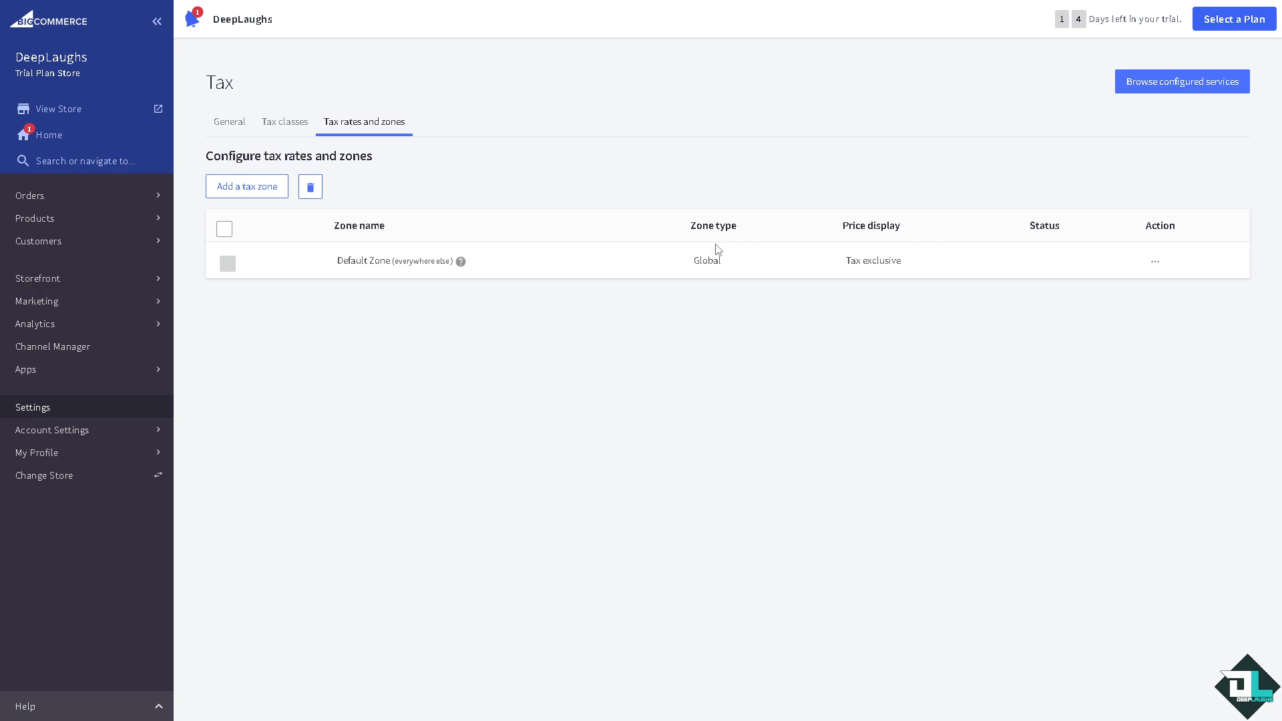
# - Start a new tax zone named 'how to add tax on bigcommerce'
pyautogui.moveTo(694, 264); pyautogui.dragTo(737, 270)
pyautogui.moveTo(846, 261); pyautogui.dragTo(937, 265)
pyautogui.click(266, 188)
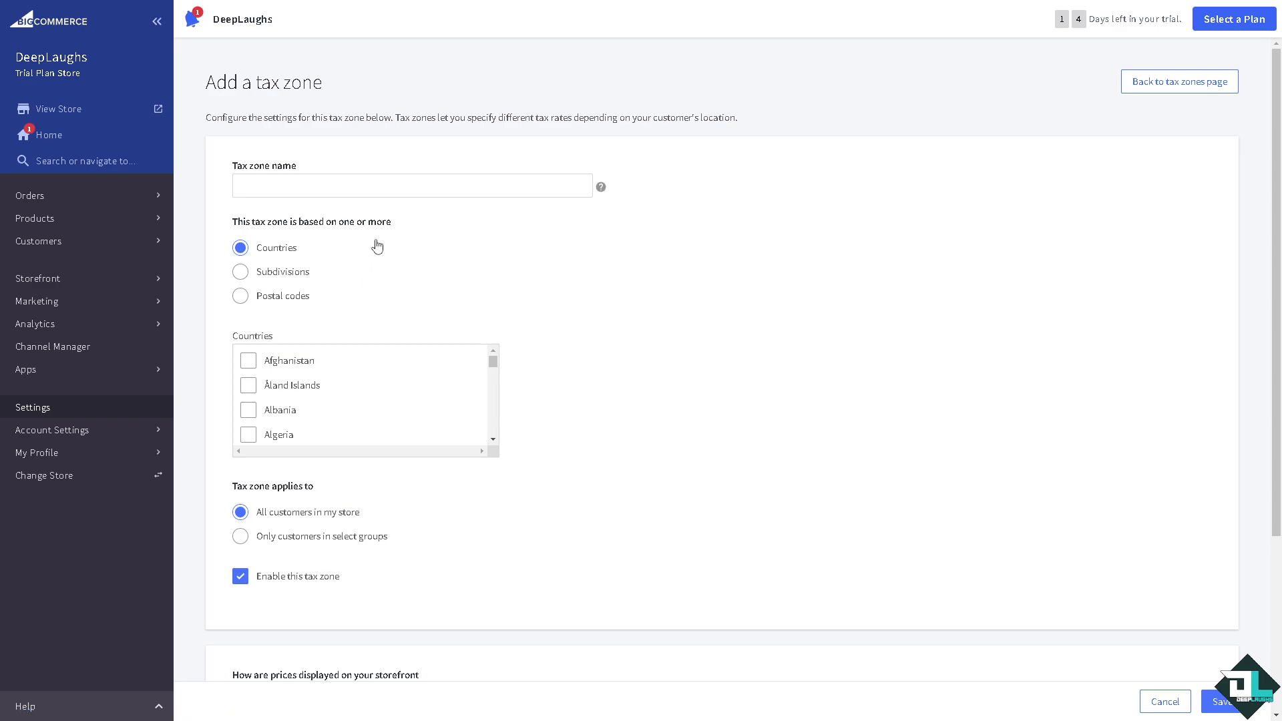
pyautogui.click(356, 181)
pyautogui.write('how to add tax on bigcommerce')
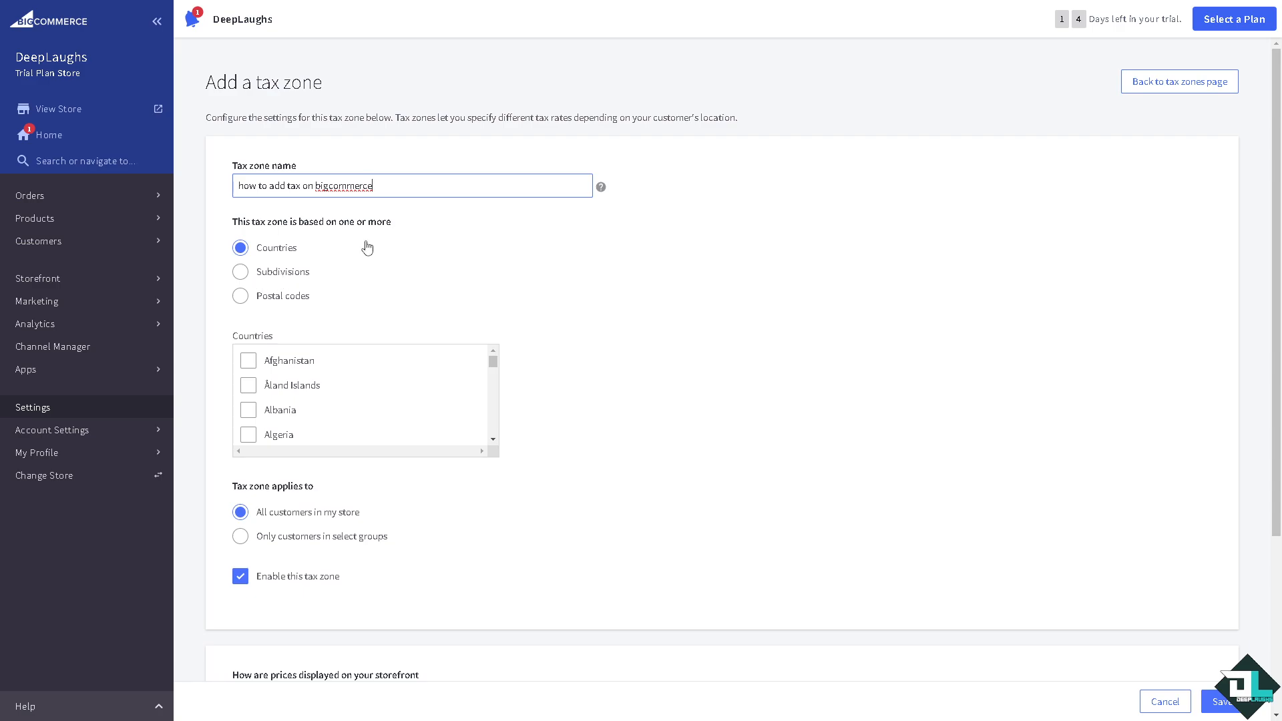
# - Base the new zone on Countries
pyautogui.click(264, 273)
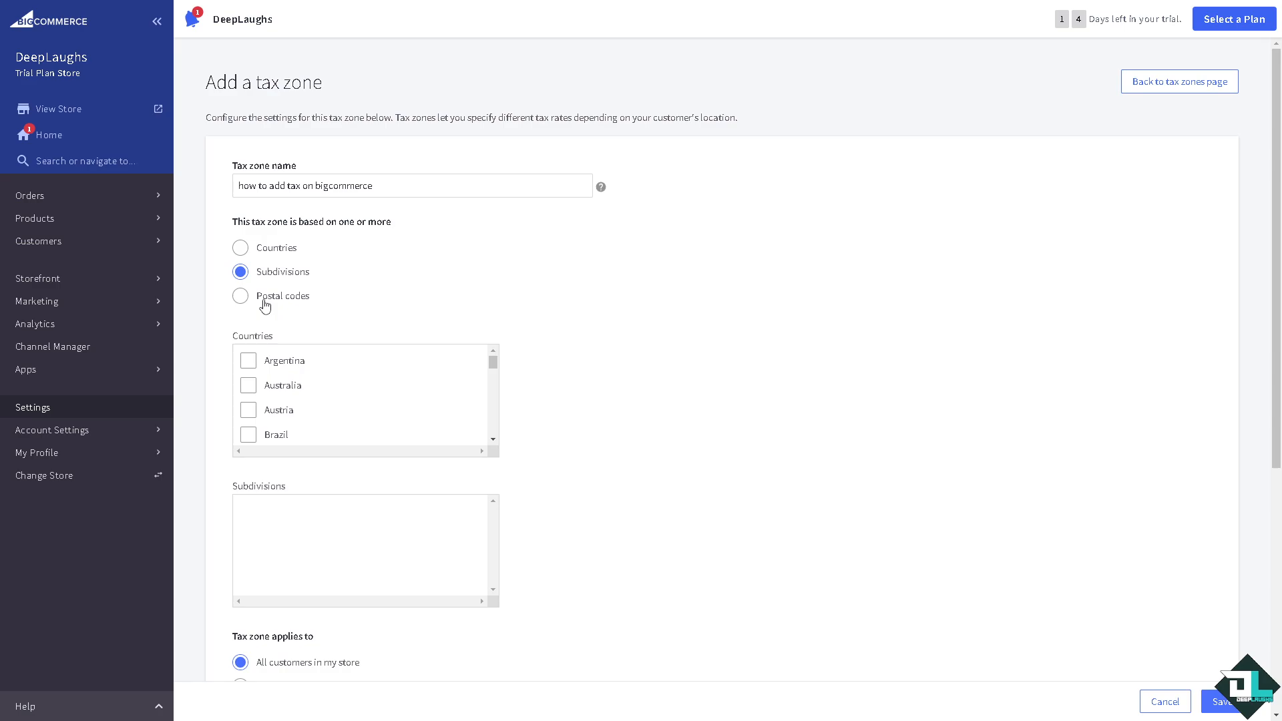
pyautogui.click(265, 303)
pyautogui.click(241, 254)
pyautogui.scroll(-3, 454, 397)
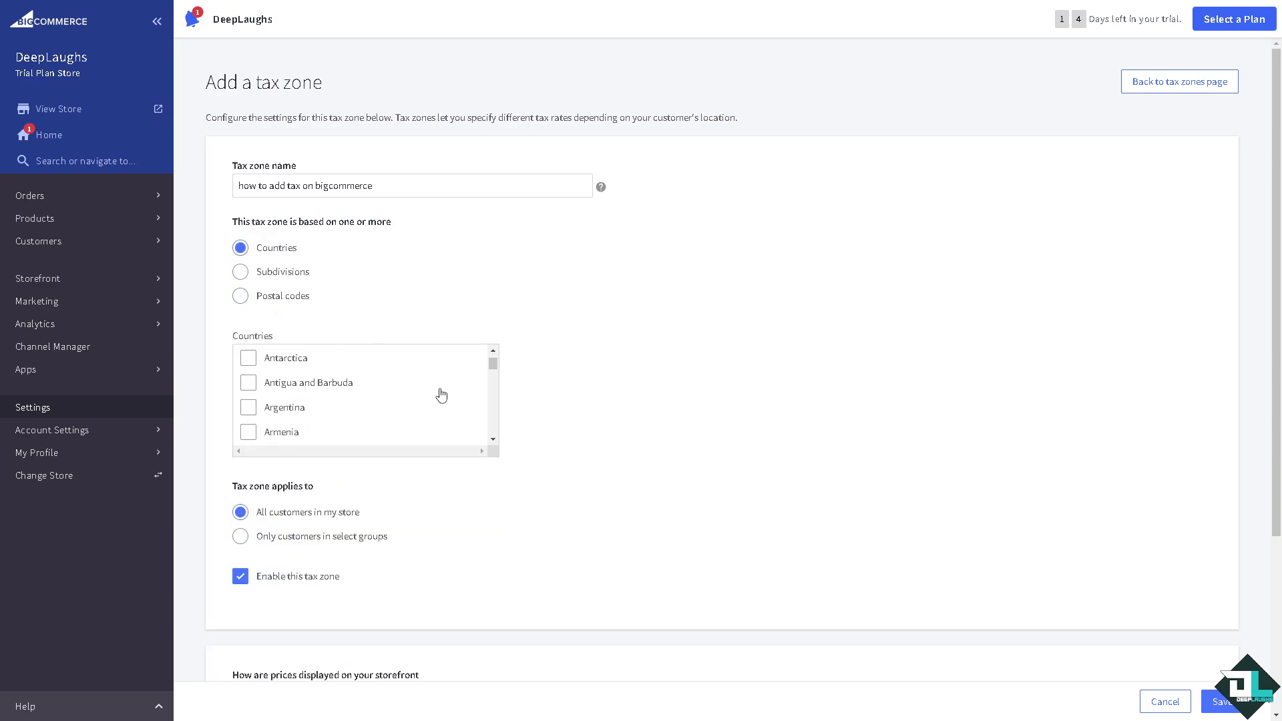
pyautogui.scroll(-4, 439, 394)
pyautogui.scroll(2, 440, 394)
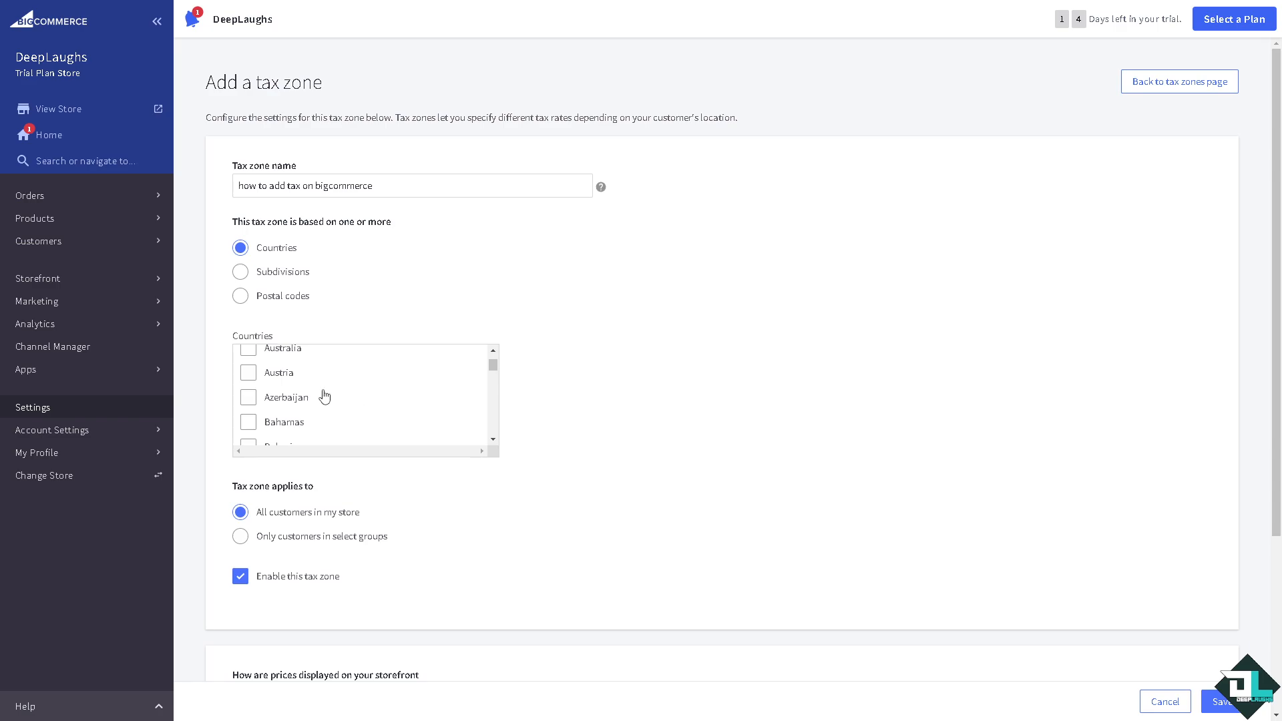
pyautogui.scroll(-1, 324, 396)
pyautogui.scroll(3, 325, 396)
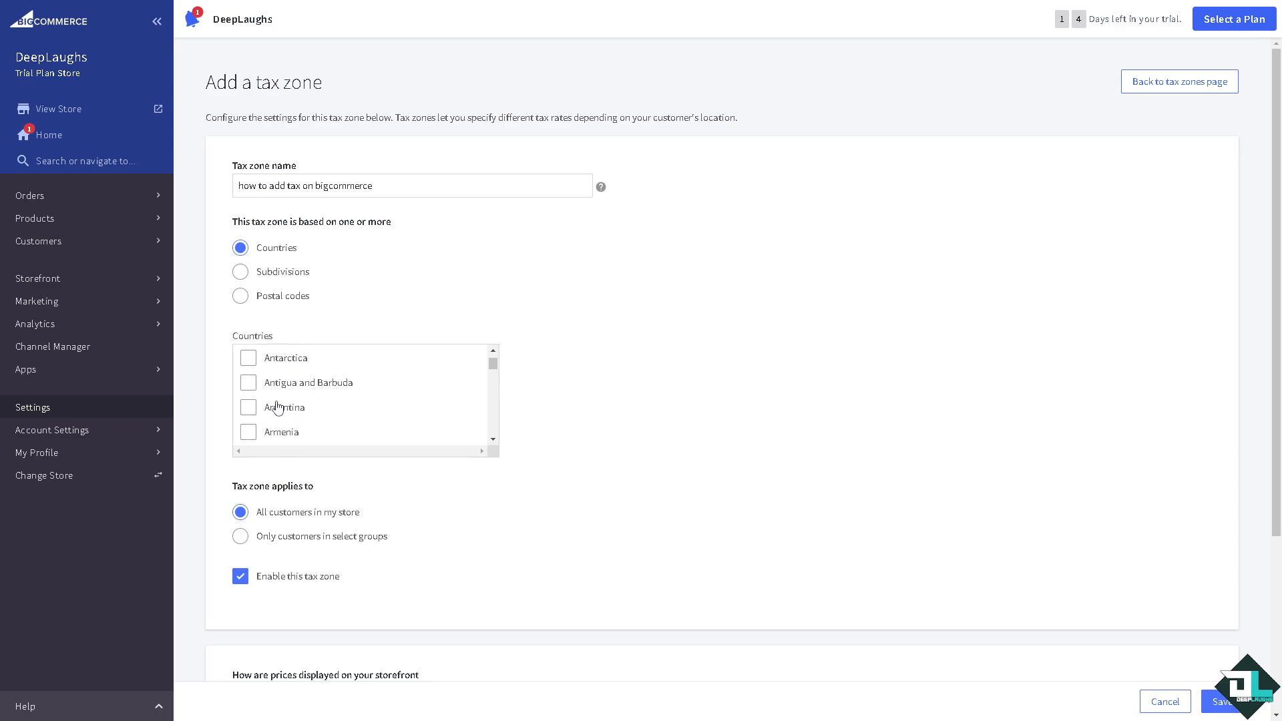
pyautogui.scroll(3, 358, 412)
pyautogui.scroll(-5, 400, 394)
pyautogui.scroll(1, 423, 390)
pyautogui.moveTo(492, 367); pyautogui.dragTo(502, 441)
pyautogui.scroll(7, 492, 423)
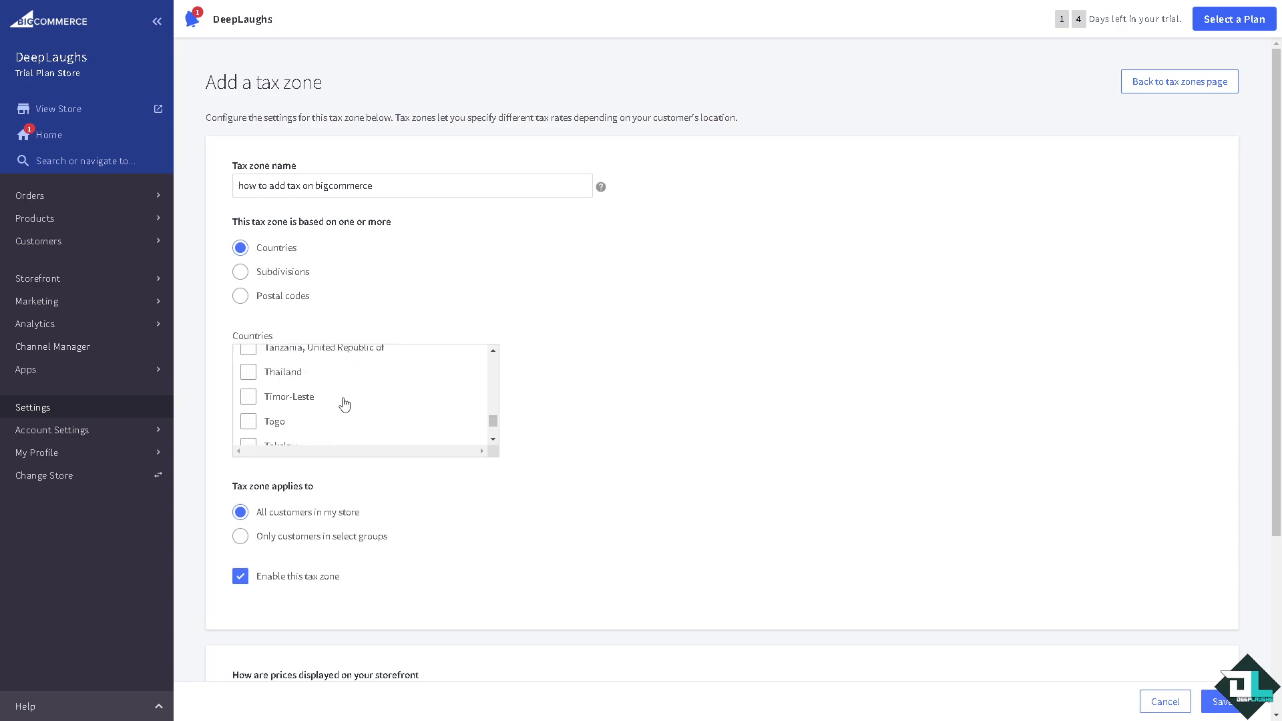
pyautogui.scroll(-3, 344, 401)
pyautogui.scroll(-1, 272, 414)
pyautogui.scroll(1, 274, 408)
pyautogui.scroll(1, 277, 406)
# - Include United States and United Kingdom and limit the zone to select customer groups
pyautogui.click(248, 408)
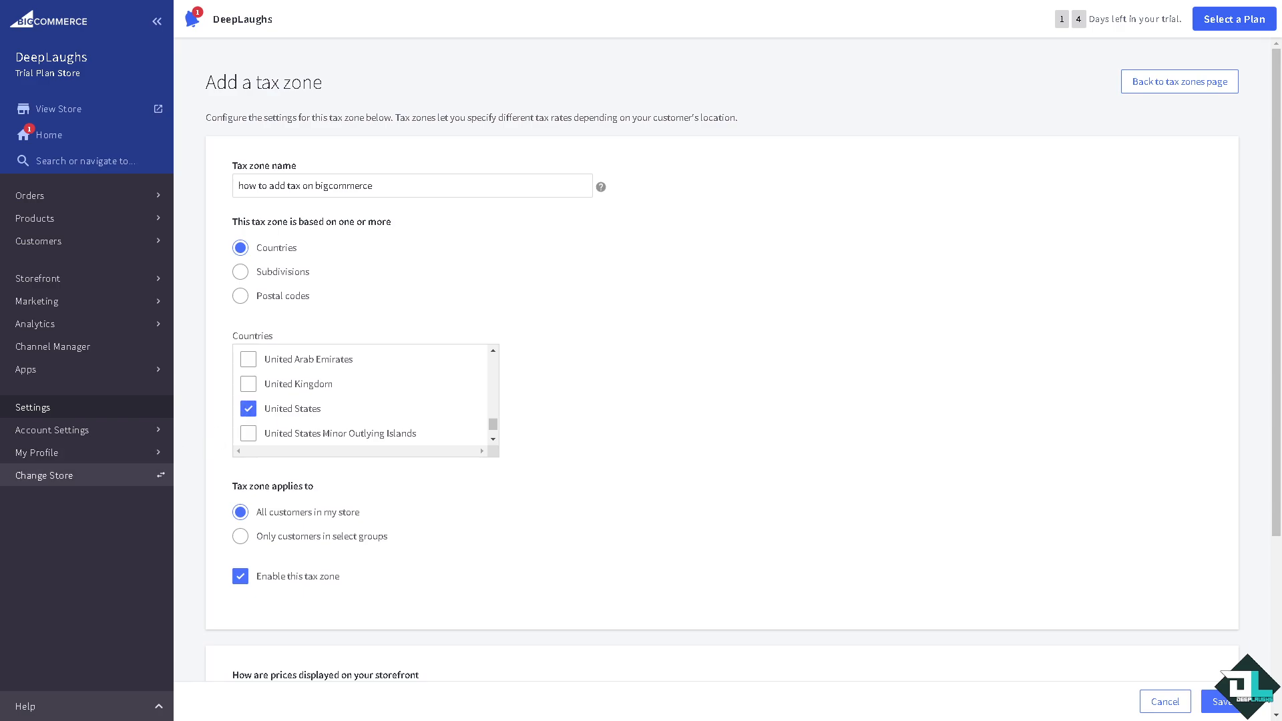
pyautogui.click(248, 384)
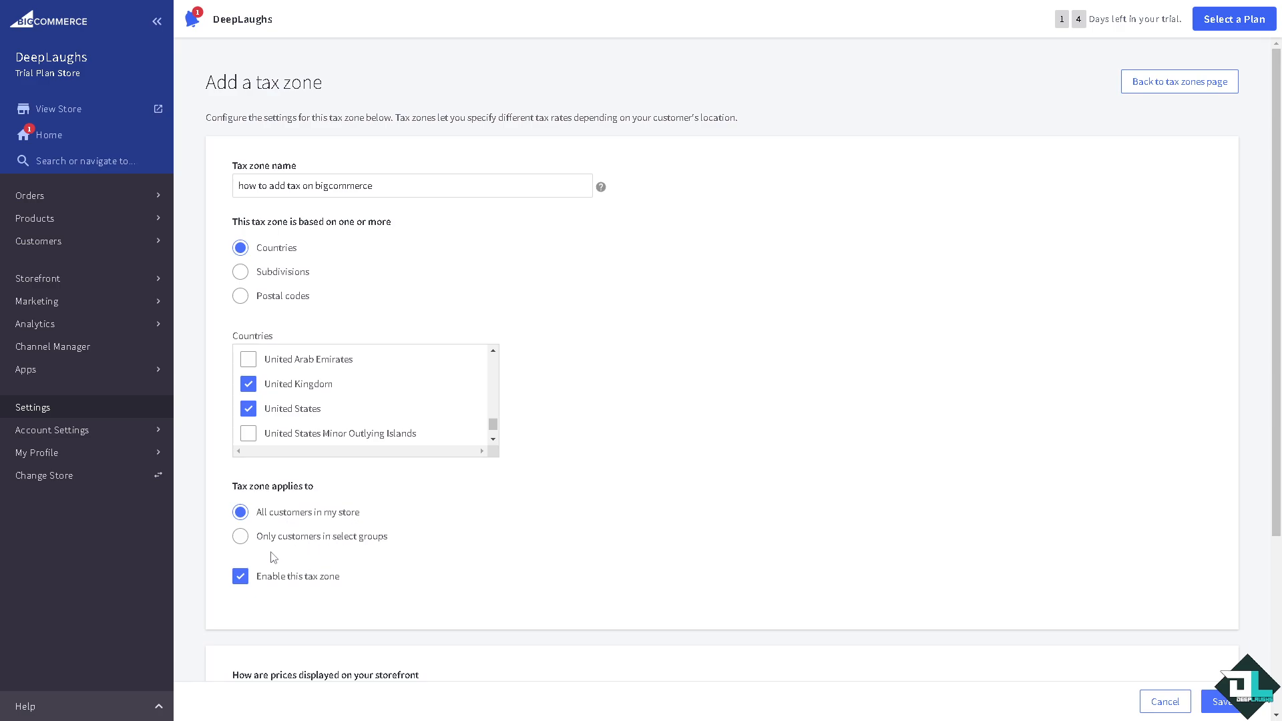
pyautogui.click(241, 537)
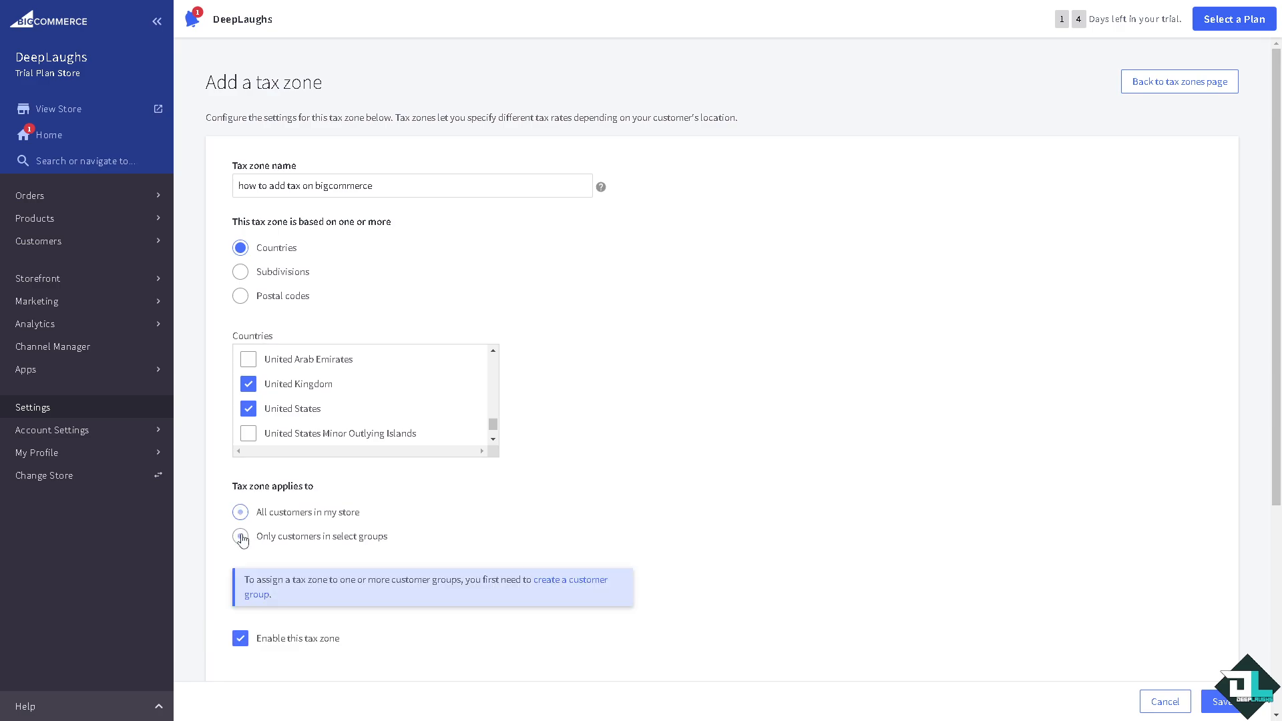
pyautogui.scroll(-1, 419, 559)
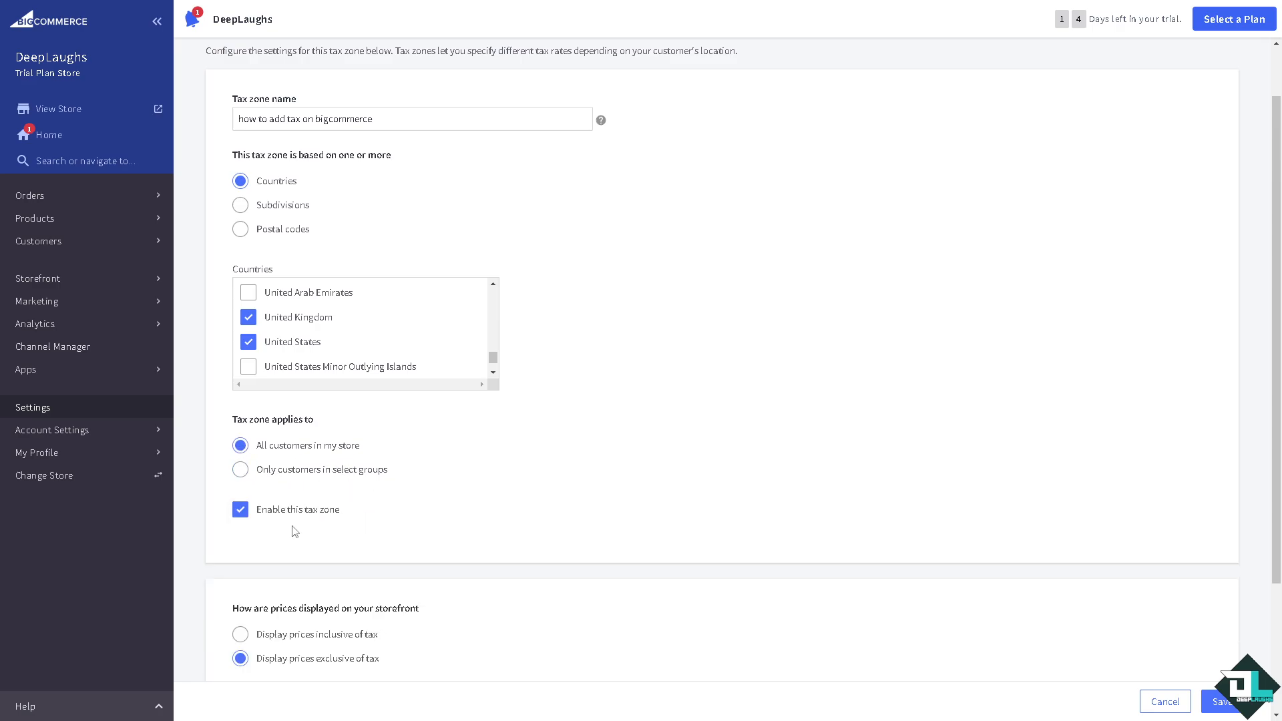
# - Show tax-inclusive prices, with both prices on listing and detail pages, and save the zone
pyautogui.scroll(-3, 347, 535)
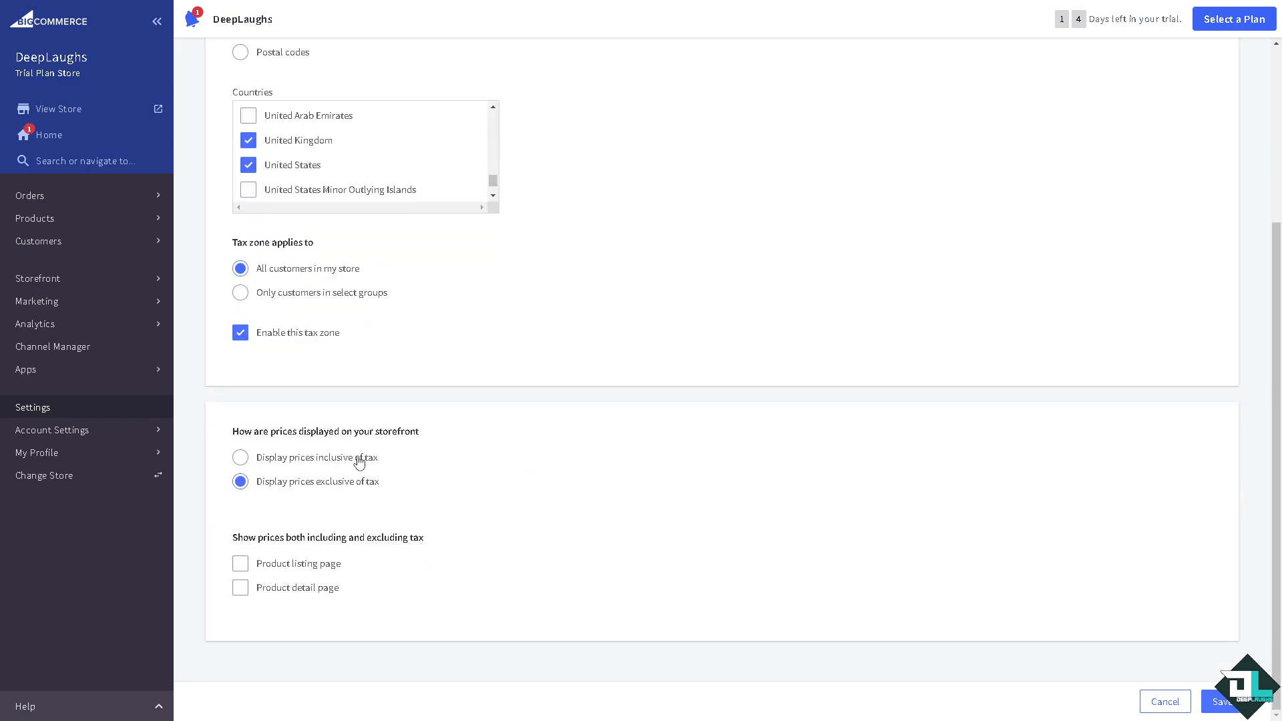
pyautogui.click(240, 458)
pyautogui.click(241, 484)
pyautogui.click(242, 459)
pyautogui.click(241, 567)
pyautogui.click(240, 590)
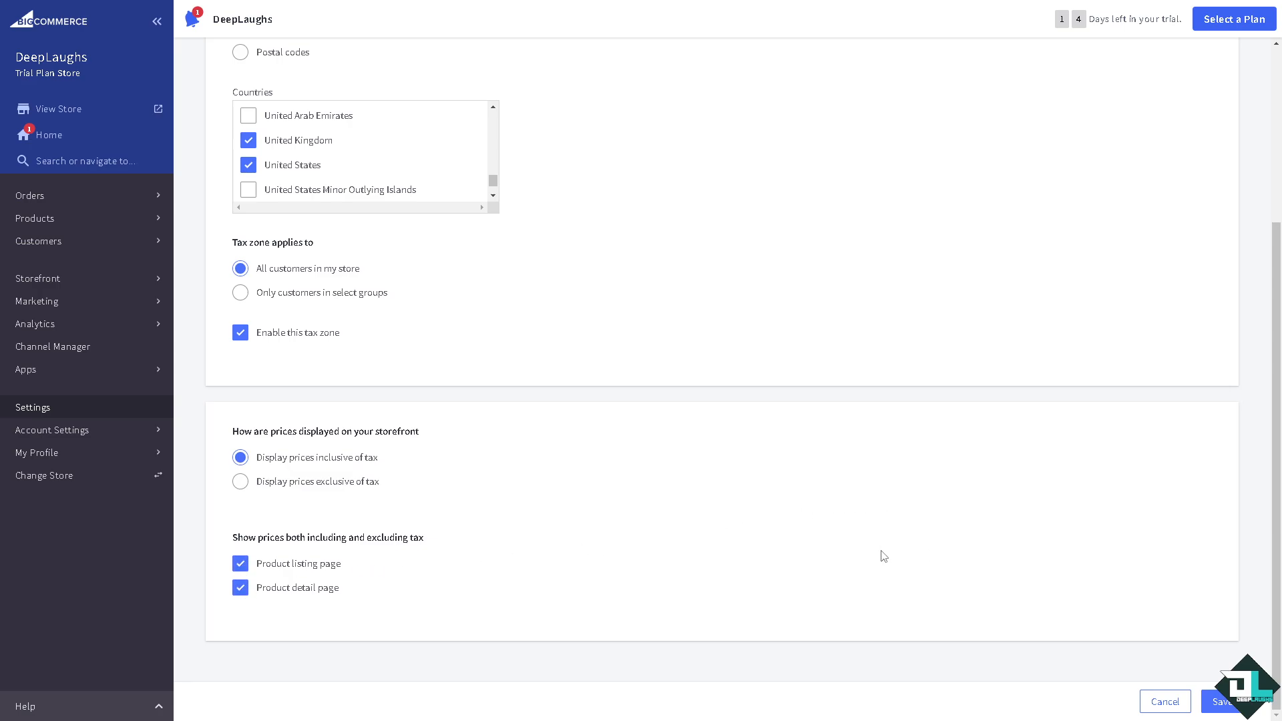
pyautogui.click(1219, 701)
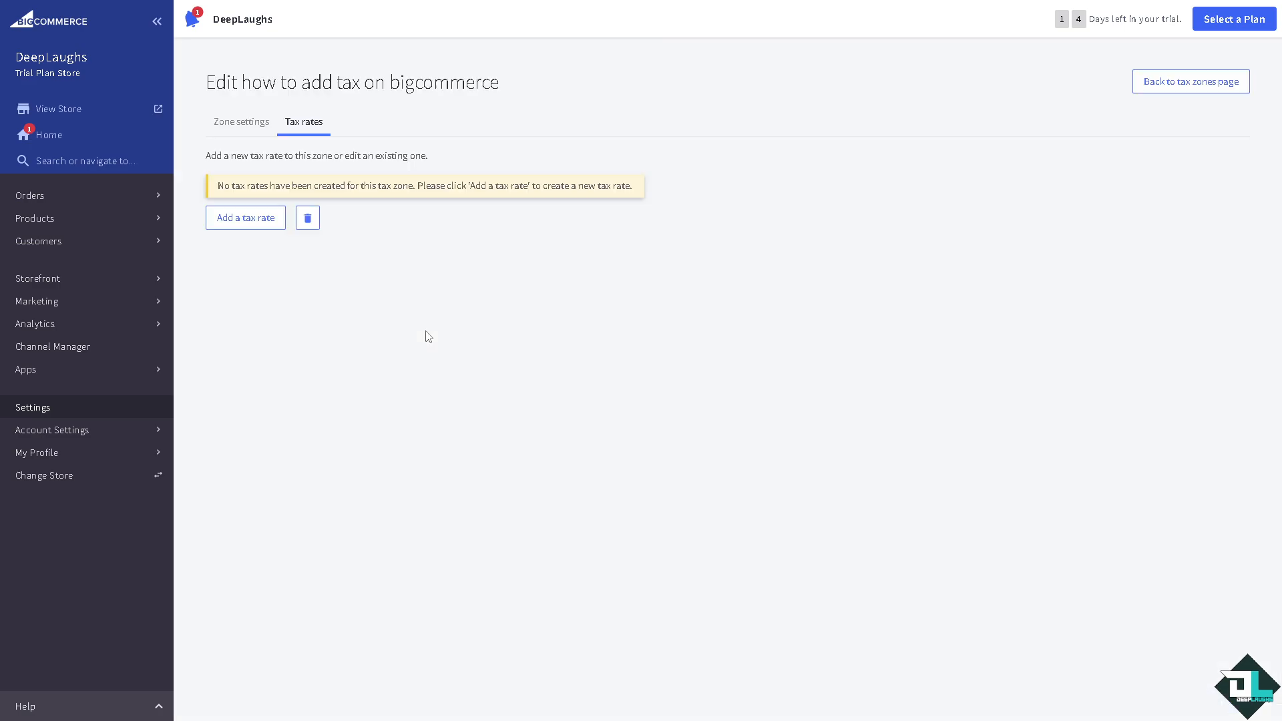
# - From the zone's Tax rates list, bring up a blank Add a tax rate form
pyautogui.click(235, 133)
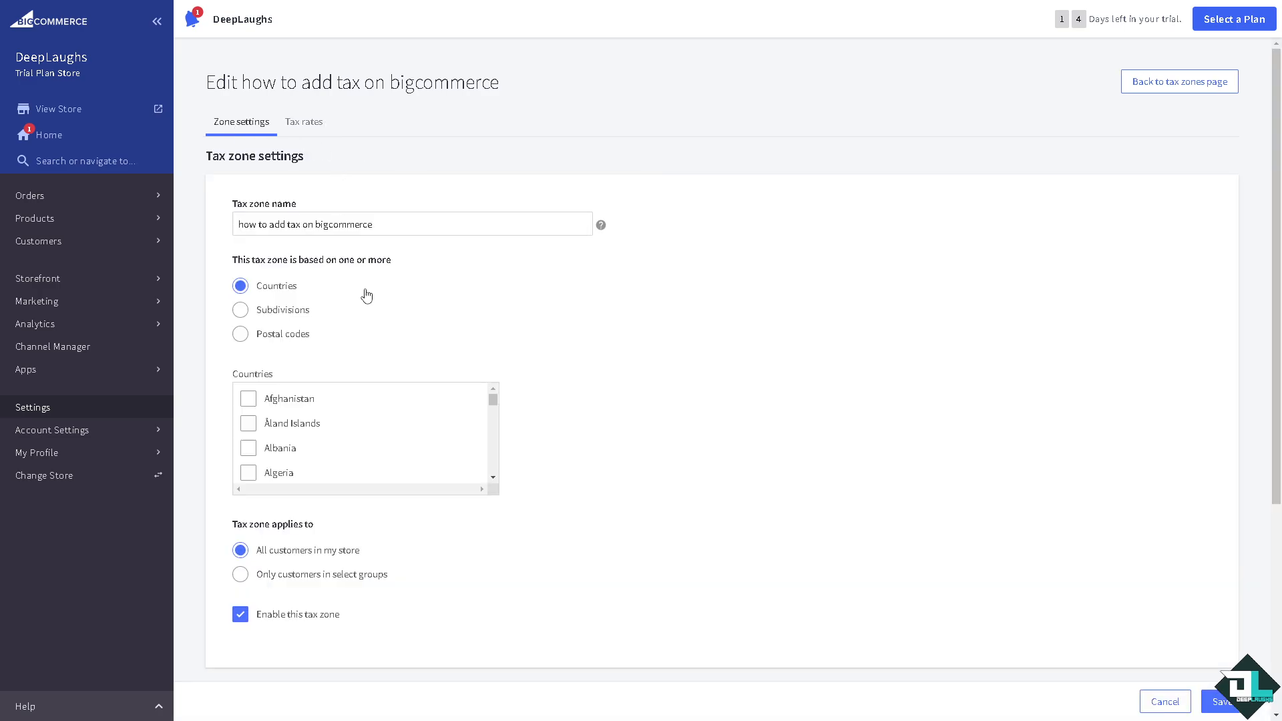
pyautogui.click(297, 130)
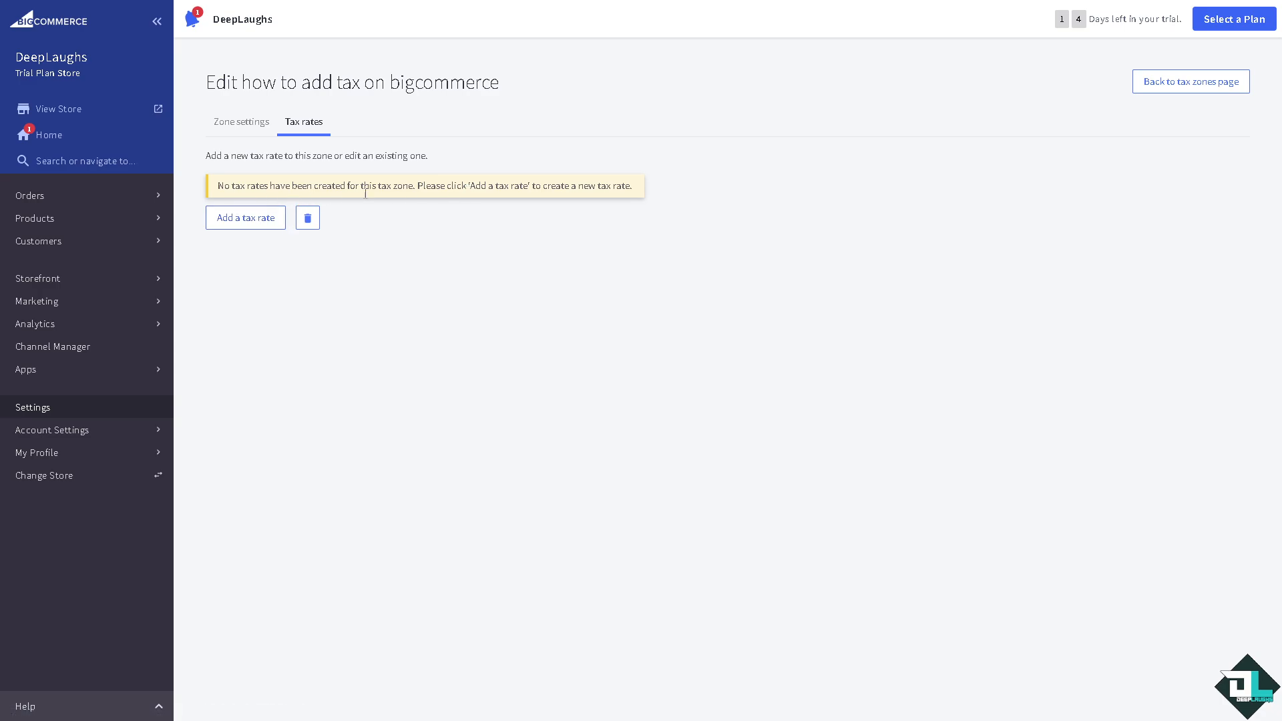
pyautogui.click(248, 224)
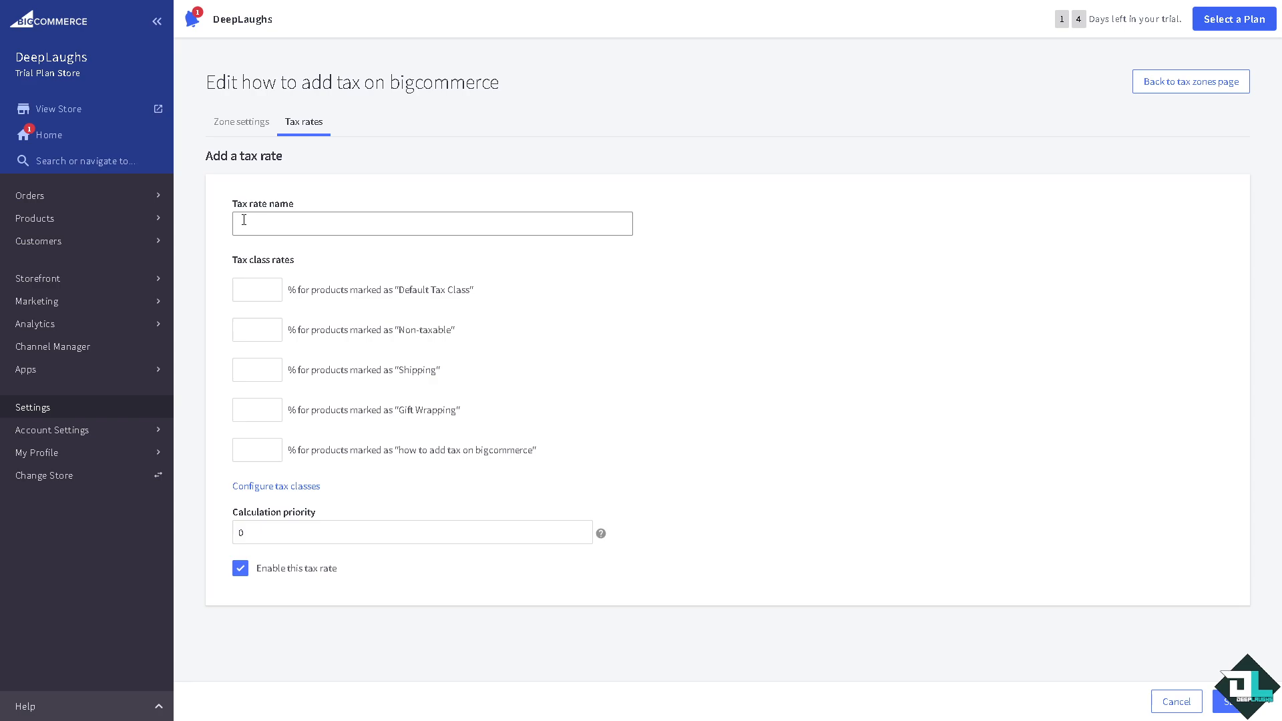
# - Name the tax rate DeepLaughs and set the Default Tax Class rate to 6.9
pyautogui.click(243, 220)
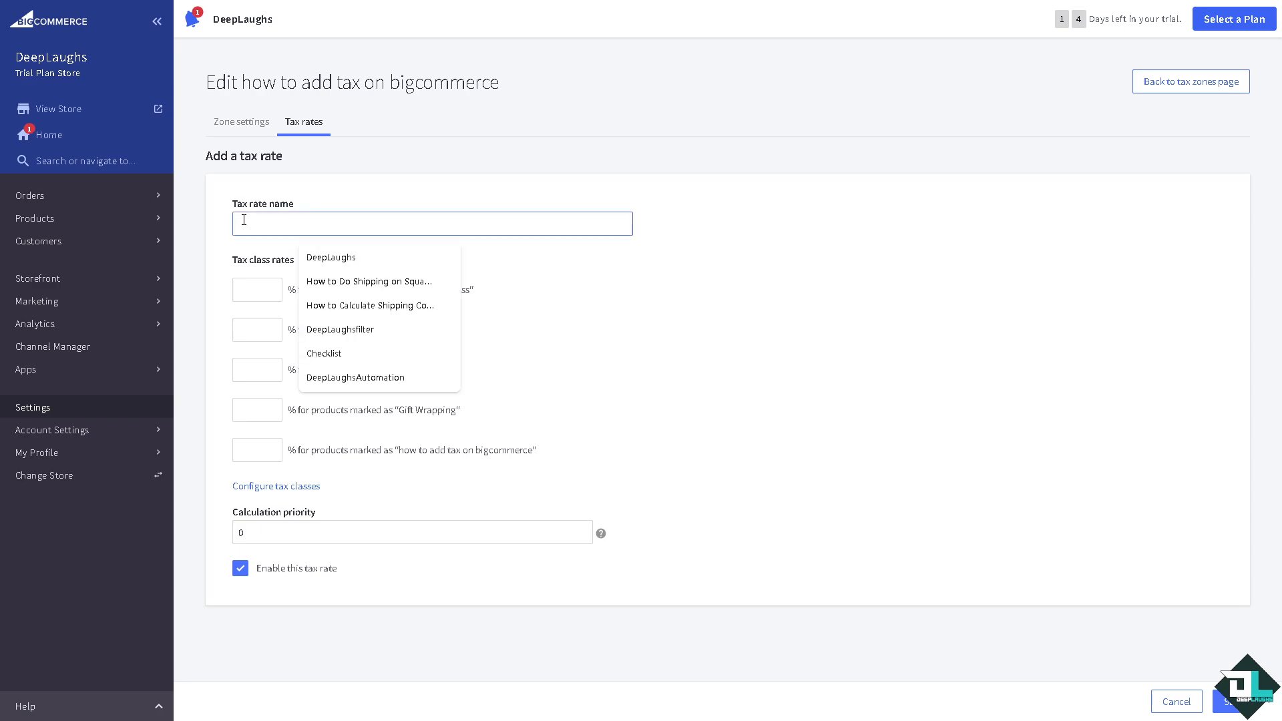
pyautogui.write('DeepLaughs')
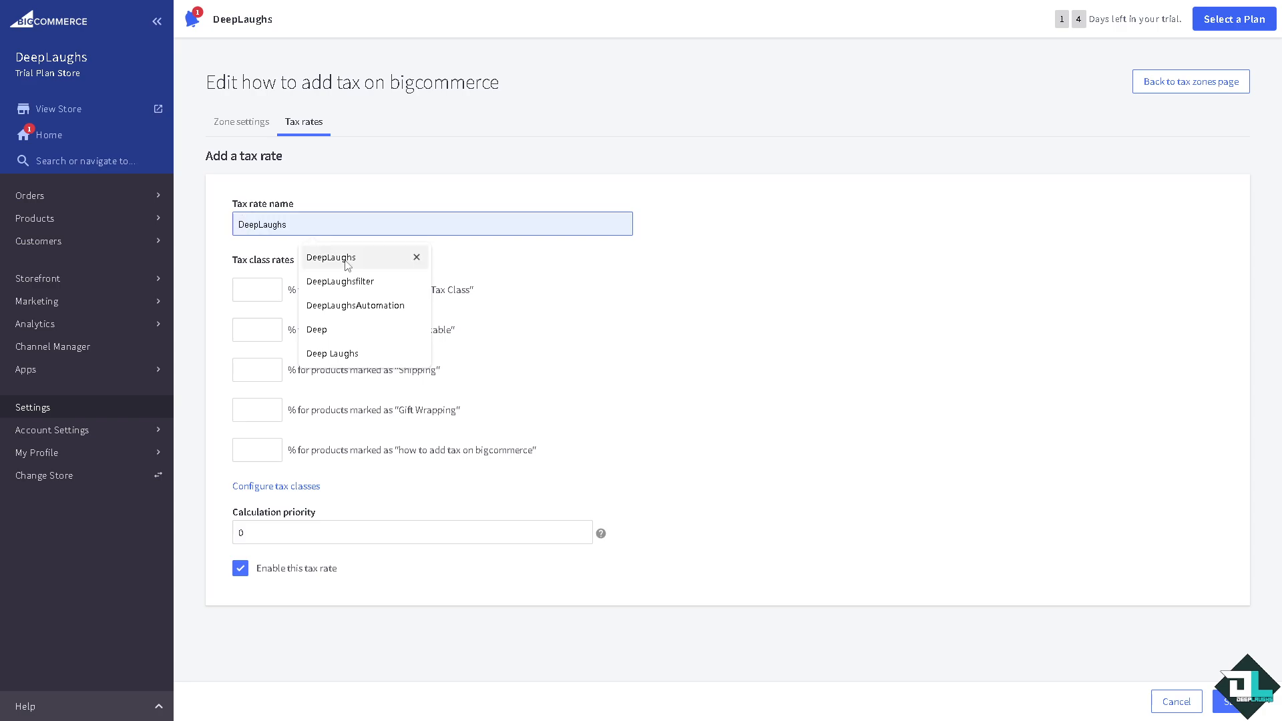
pyautogui.click(347, 261)
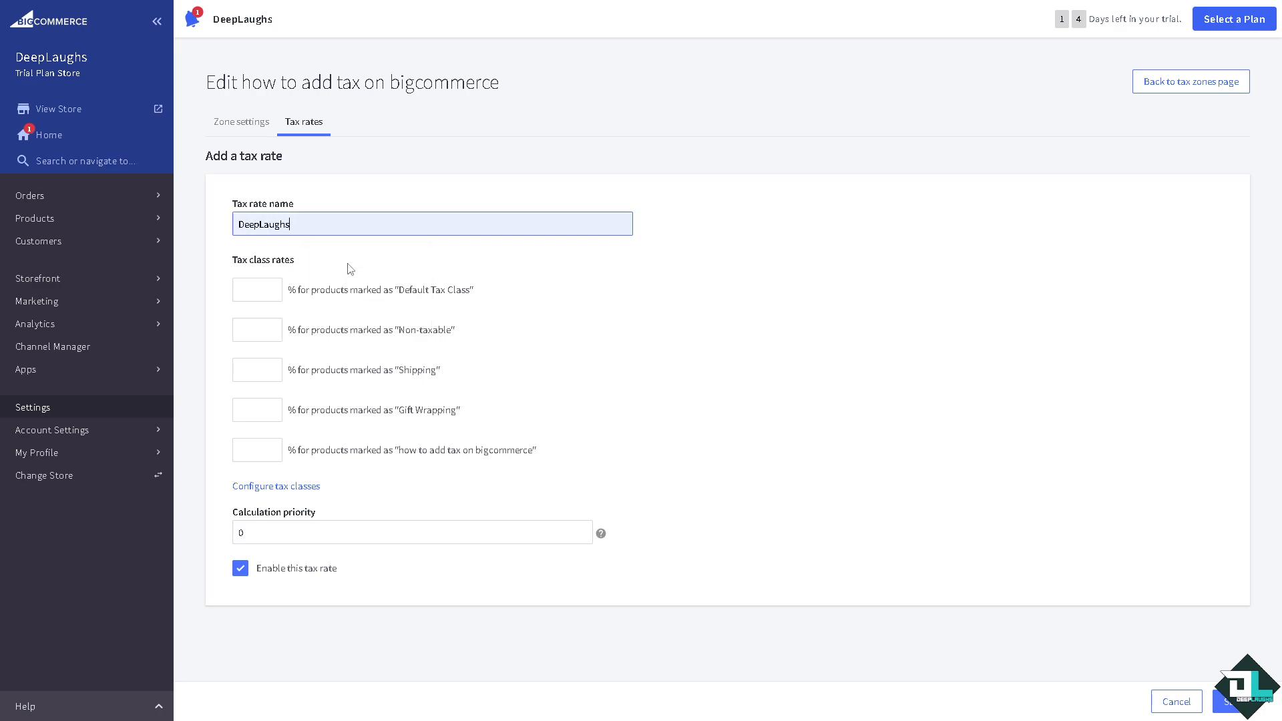
pyautogui.click(271, 287)
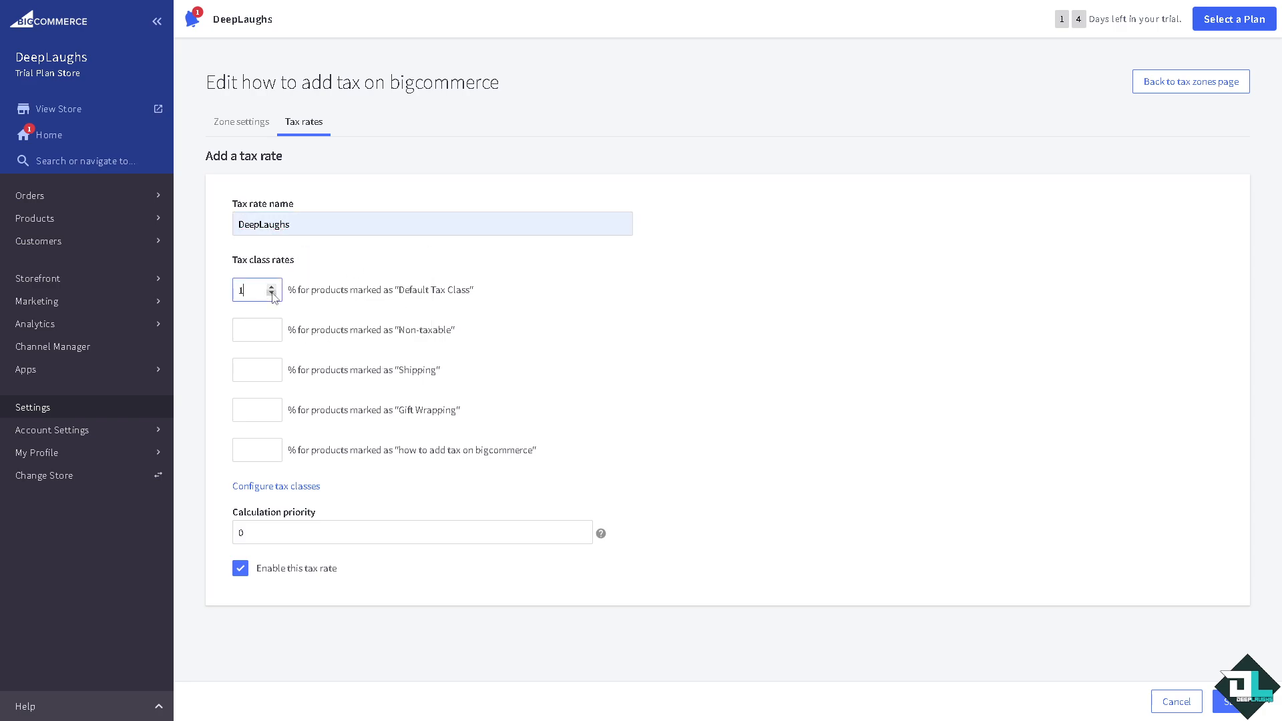
pyautogui.moveTo(251, 292); pyautogui.dragTo(202, 302)
pyautogui.write('6.9')
pyautogui.click(260, 331)
# - Set the Non-taxable, Shipping, Gift Wrapping and new class rates to 6.9
pyautogui.moveTo(253, 293); pyautogui.dragTo(227, 298)
pyautogui.hotkey('ctrl', 'c')
pyautogui.click(254, 332)
pyautogui.hotkey('ctrl', 'v')
pyautogui.click(248, 371)
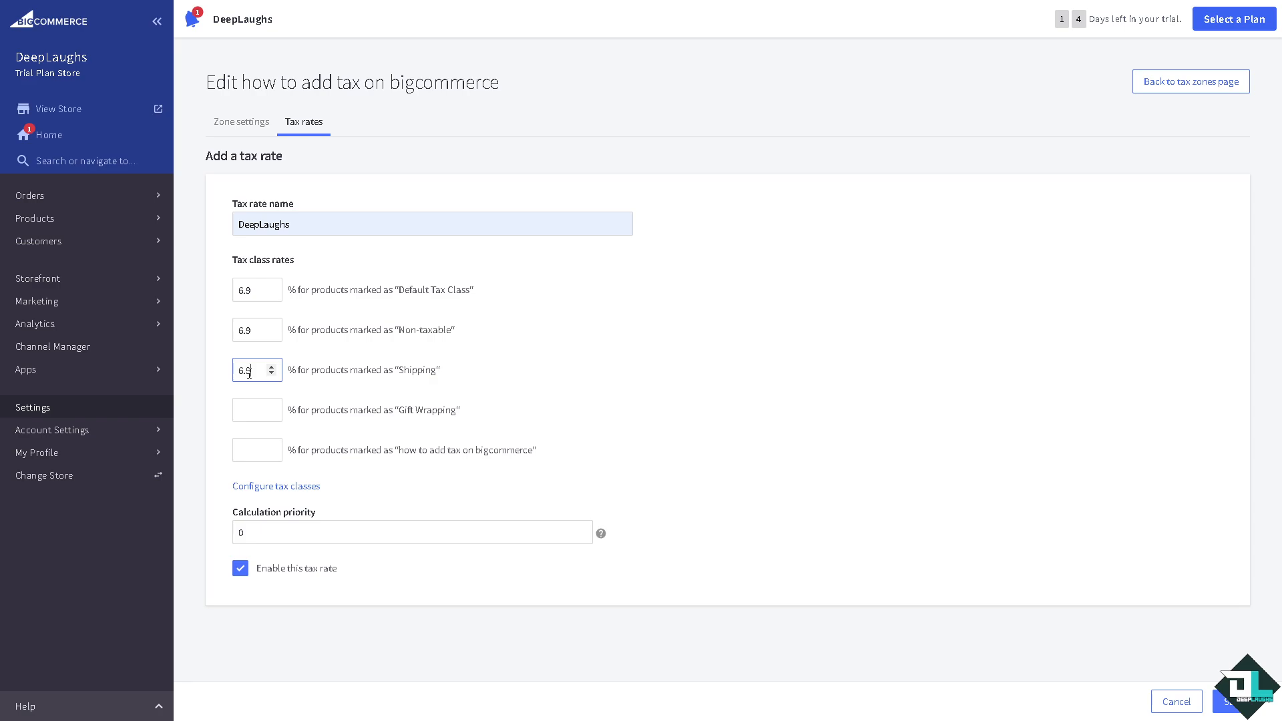
pyautogui.click(242, 410)
pyautogui.hotkey('ctrl', 'v')
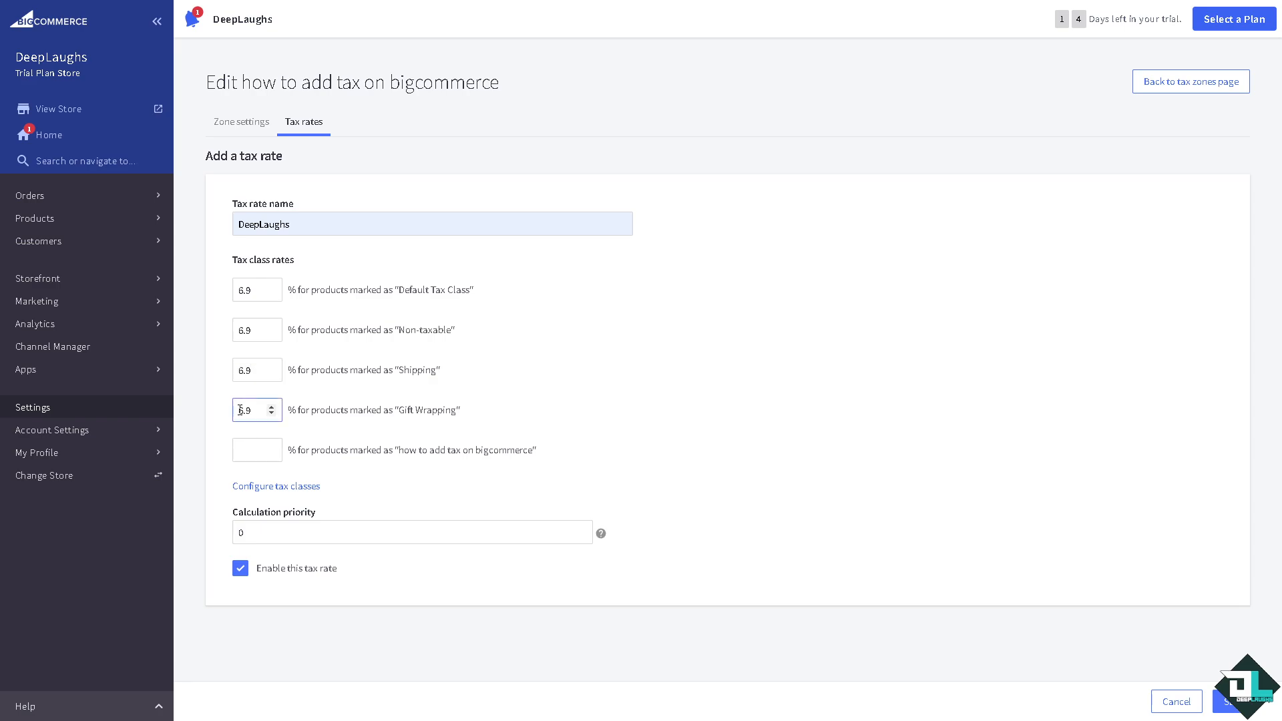
pyautogui.click(251, 449)
pyautogui.hotkey('ctrl', 'v')
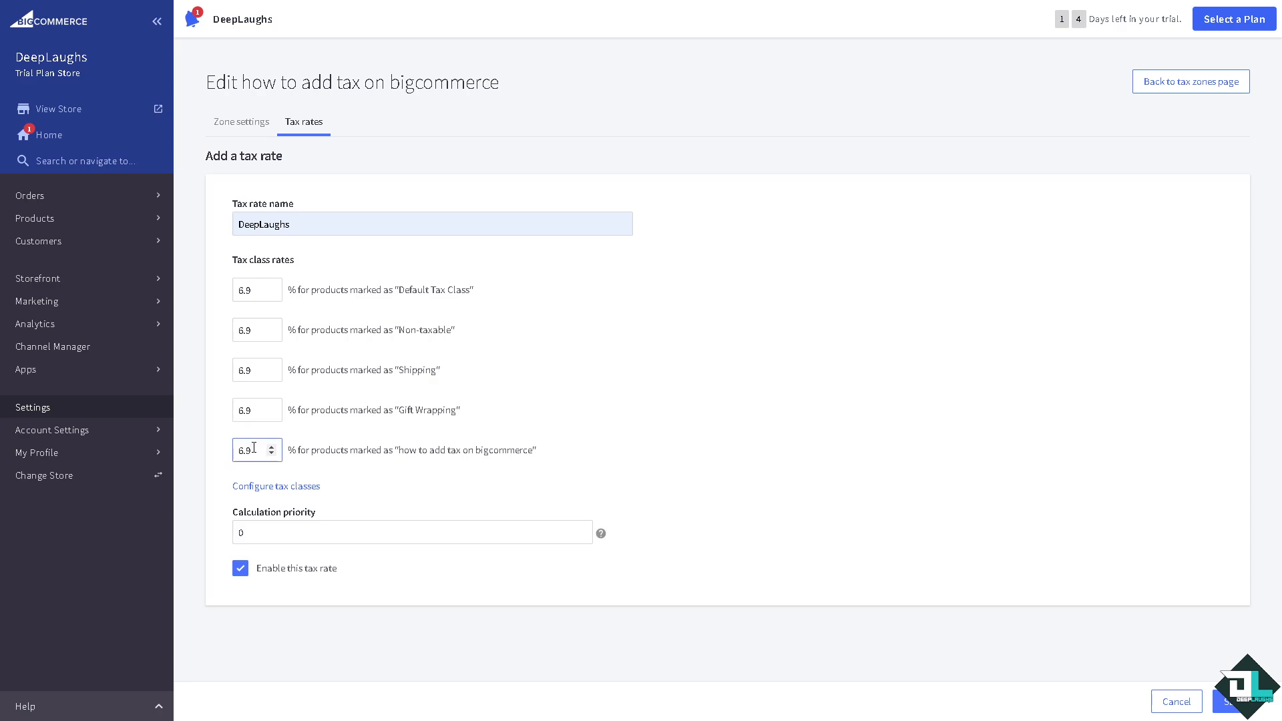
# - Set the calculation priority to 6.9 and save the DeepLaughs rate
pyautogui.click(319, 534)
pyautogui.hotkey('ctrl', 'a')
pyautogui.hotkey('ctrl', 'v')
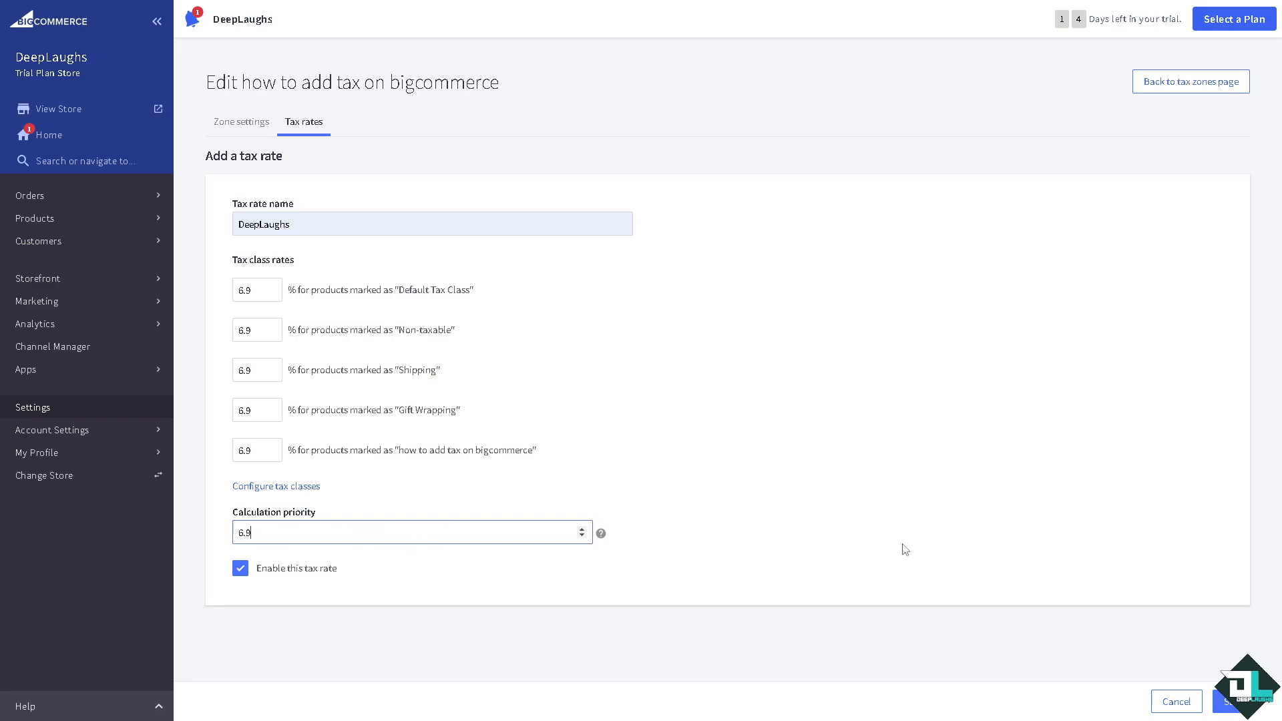
pyautogui.click(1229, 702)
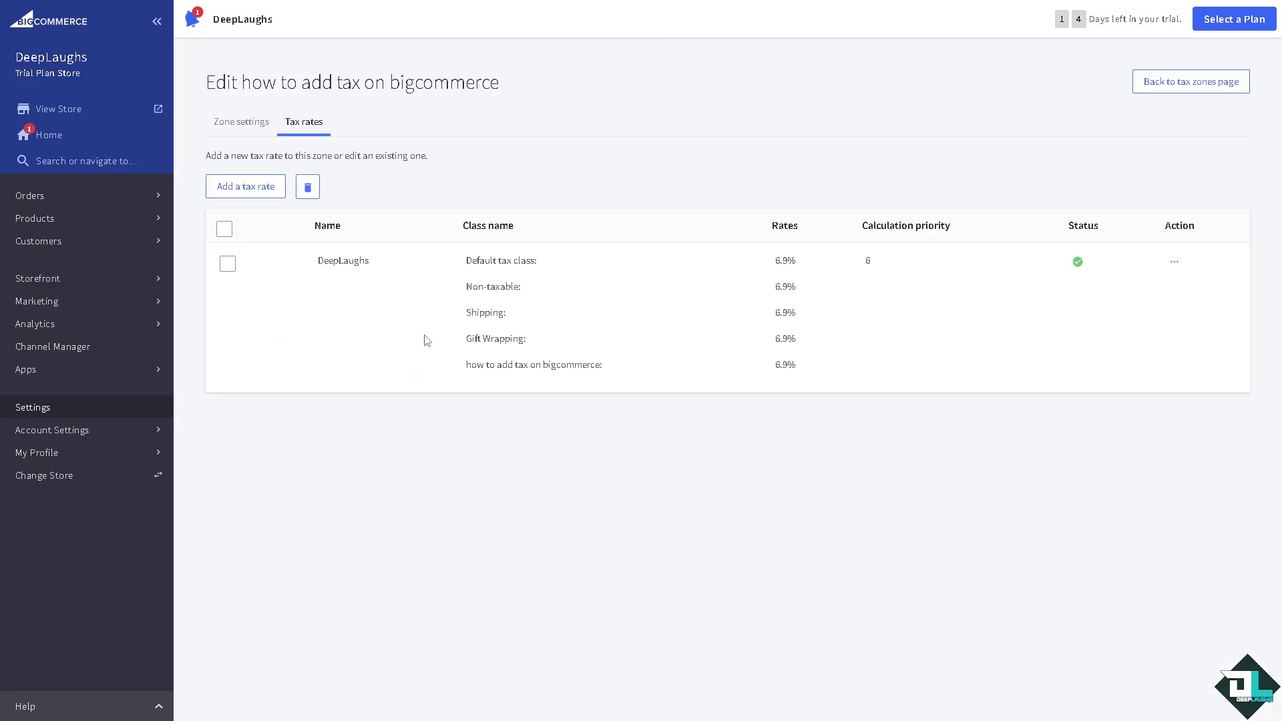
# - Go to the store's View Products list from the sidebar
pyautogui.click(49, 231)
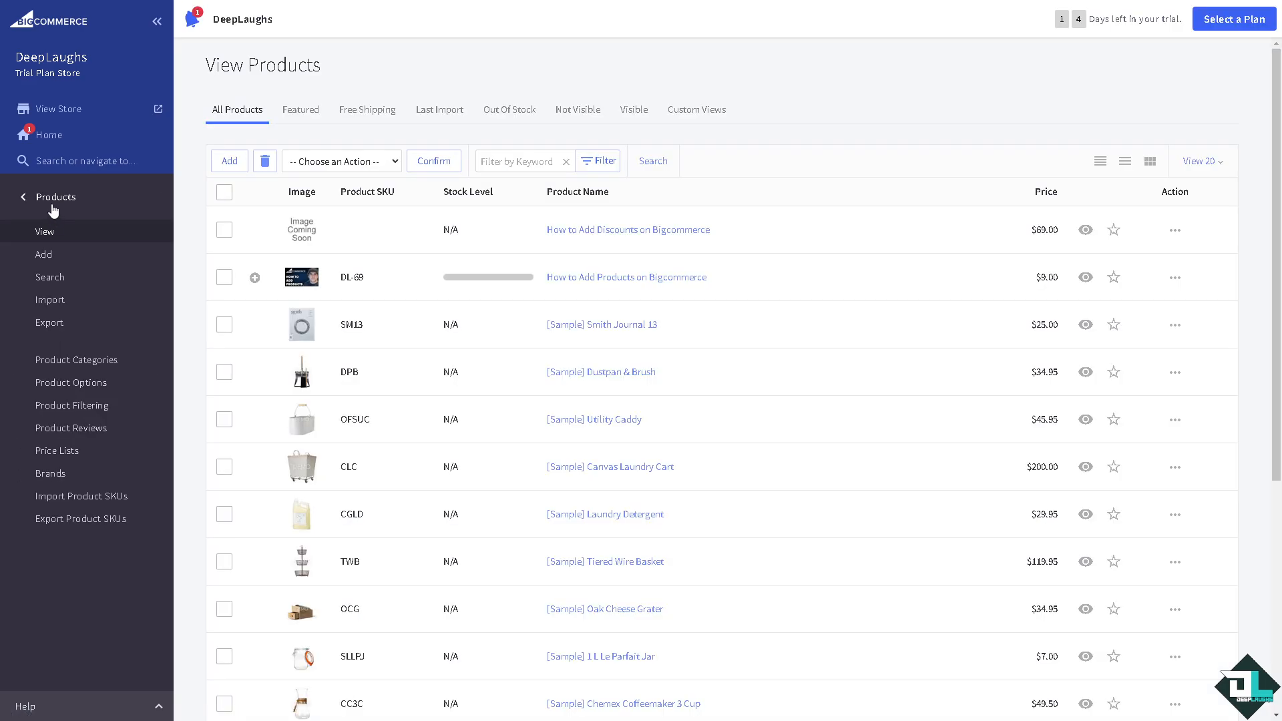
# - Start a new product named 'How to Add Tax on Bigcommerce'
pyautogui.click(228, 163)
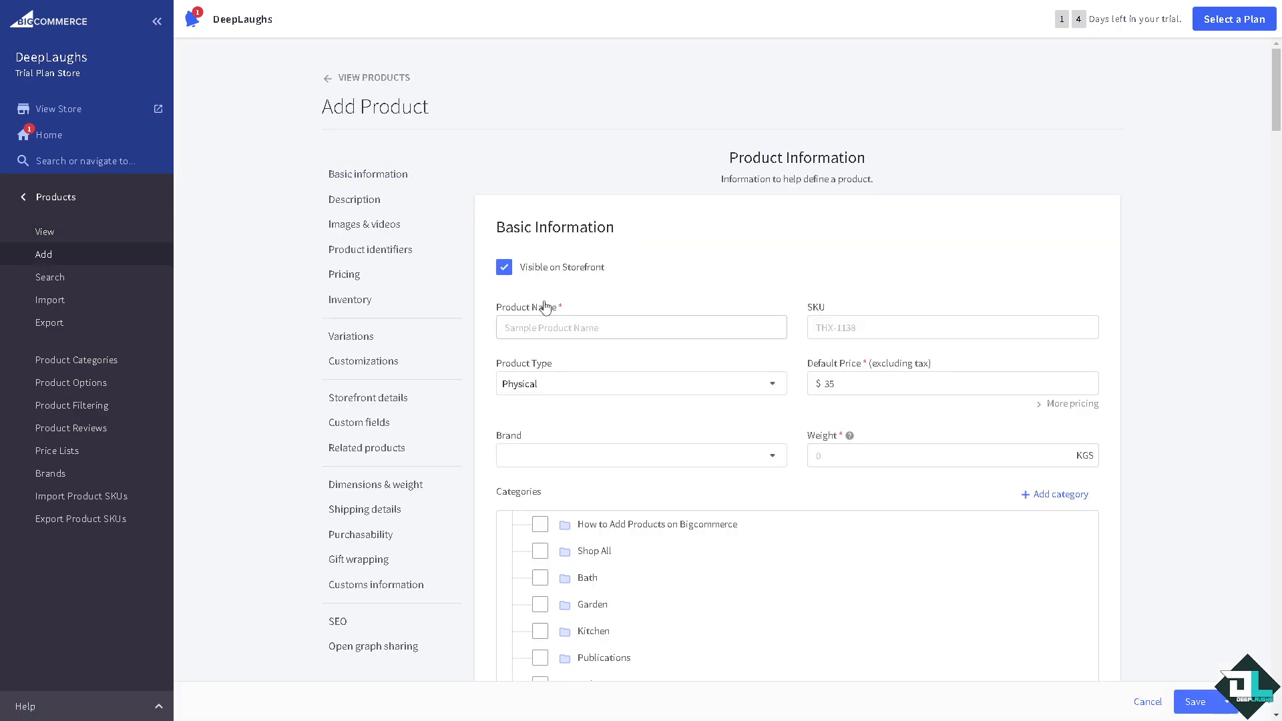
pyautogui.click(521, 323)
pyautogui.write('6.9')
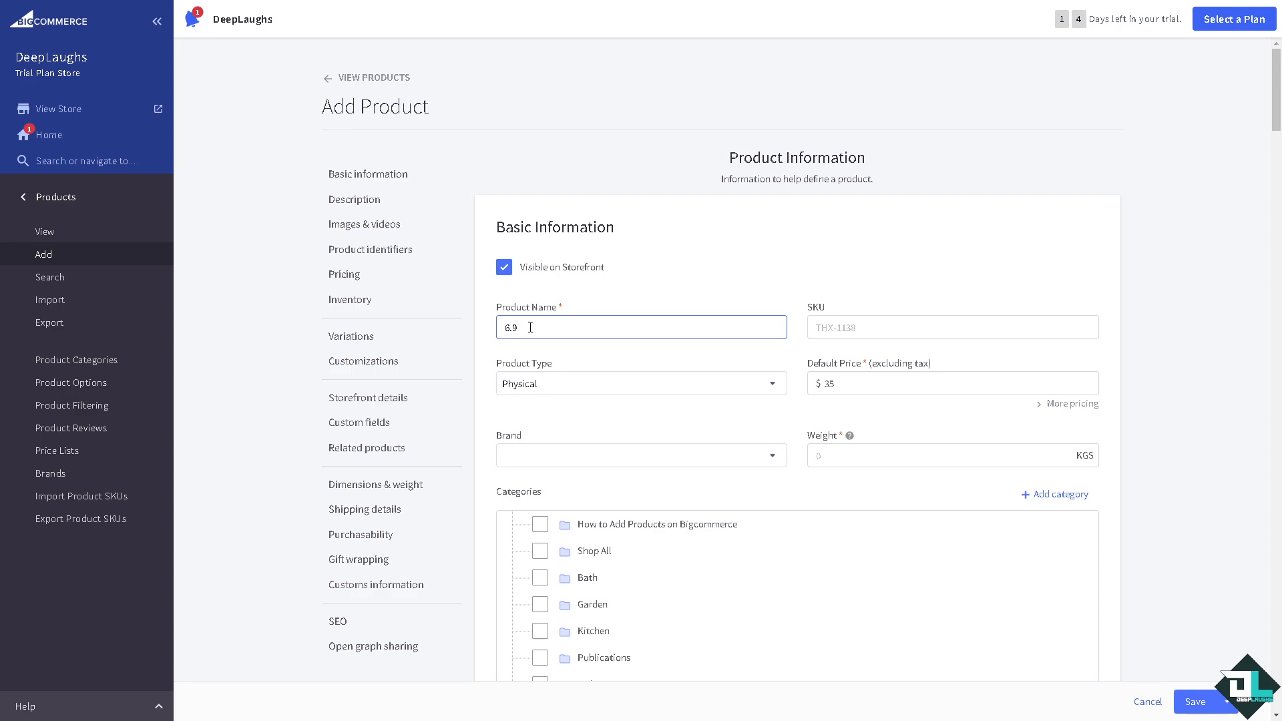
pyautogui.hotkey('ctrl', 'a')
pyautogui.press('BackSpace')
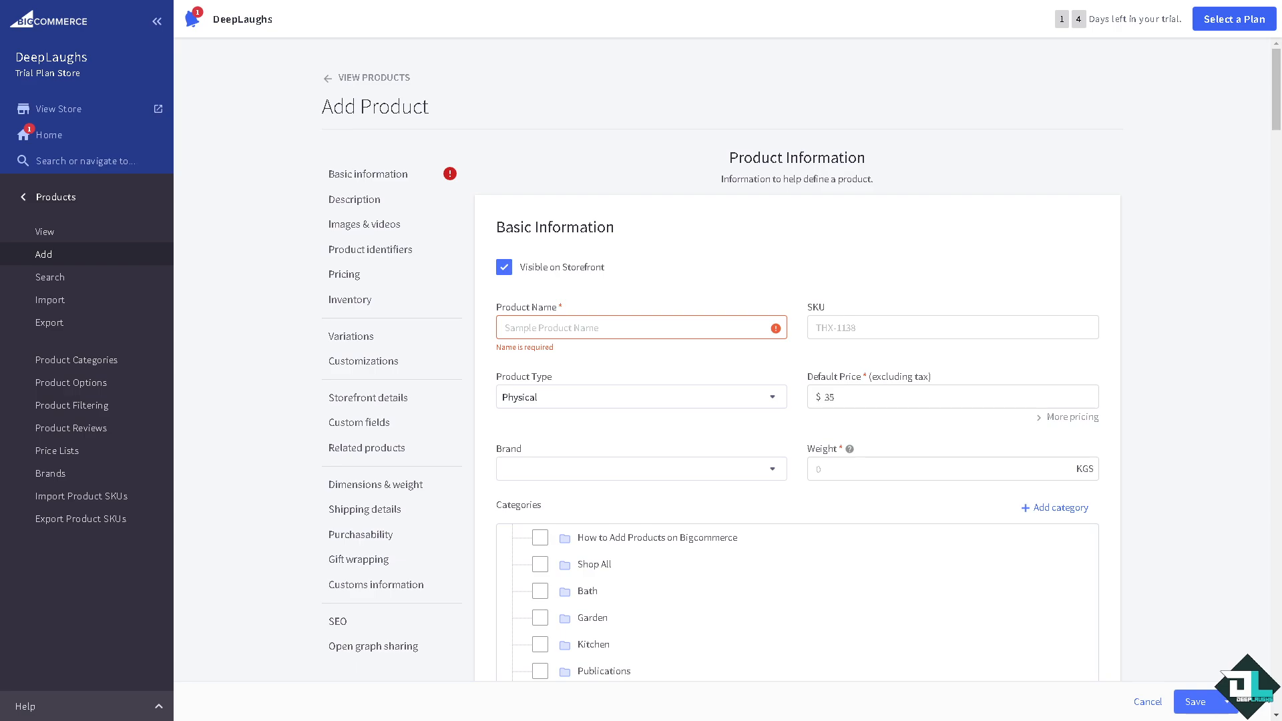
pyautogui.click(622, 328)
pyautogui.write('How to Add Tax on Bigcommerce')
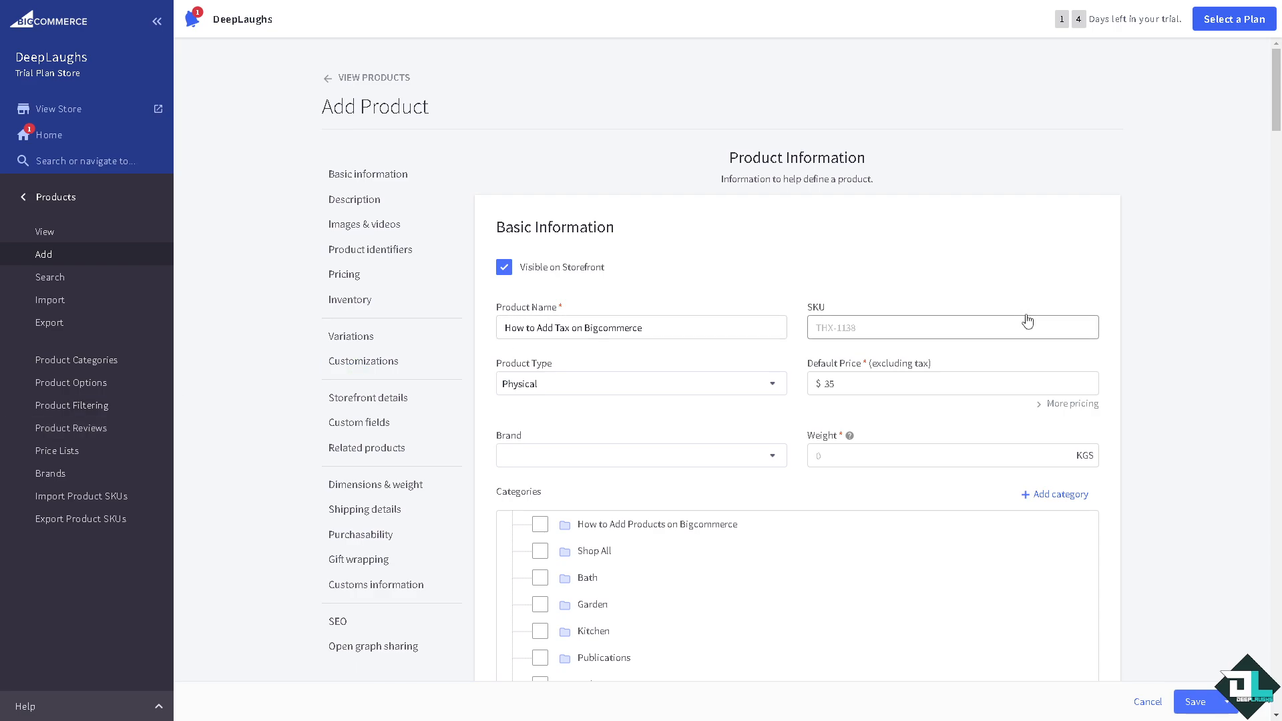
# - Give the product SKU WATEVS-69 and set its type to Digital
pyautogui.click(825, 323)
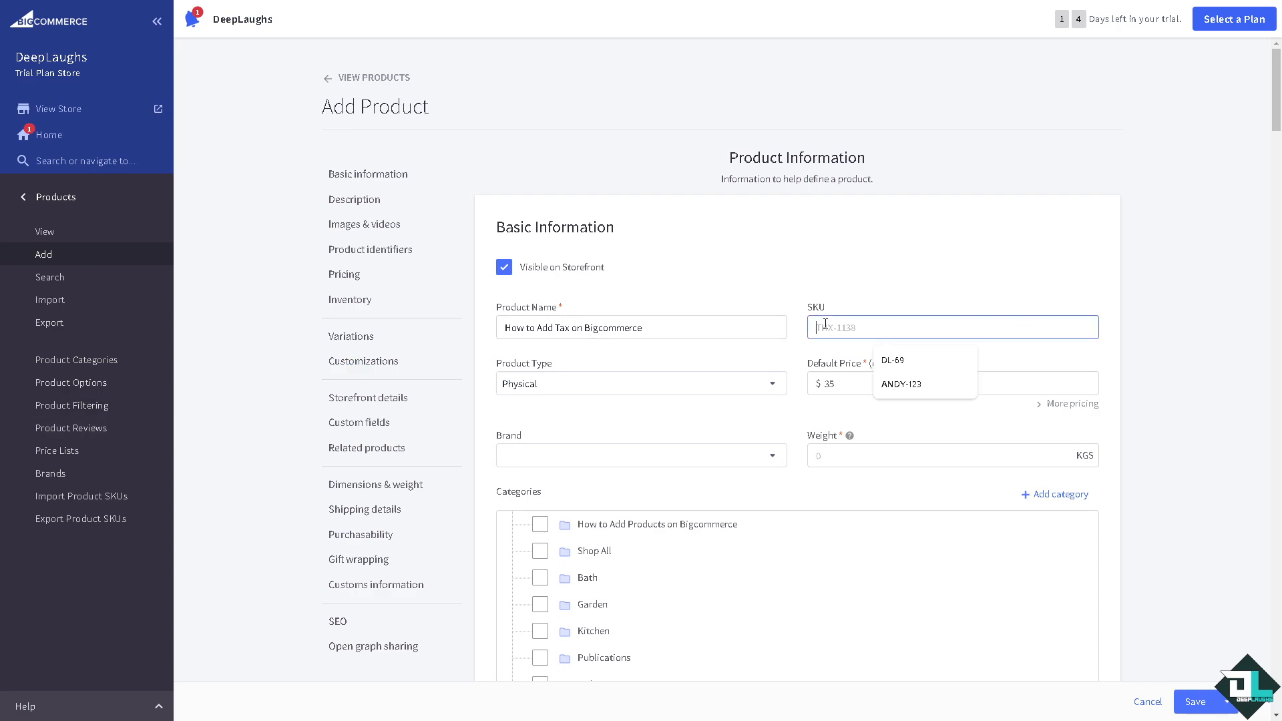
pyautogui.click(892, 359)
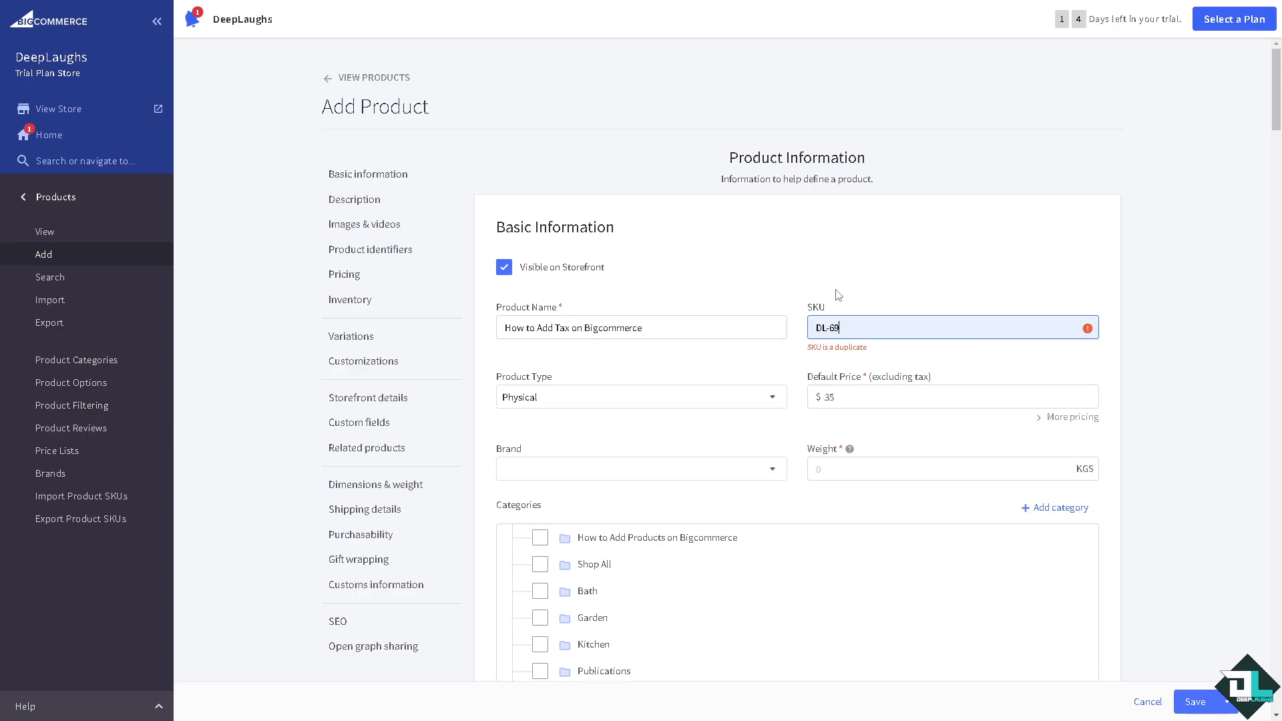
pyautogui.press('BackSpace')
pyautogui.press('BackSpace')
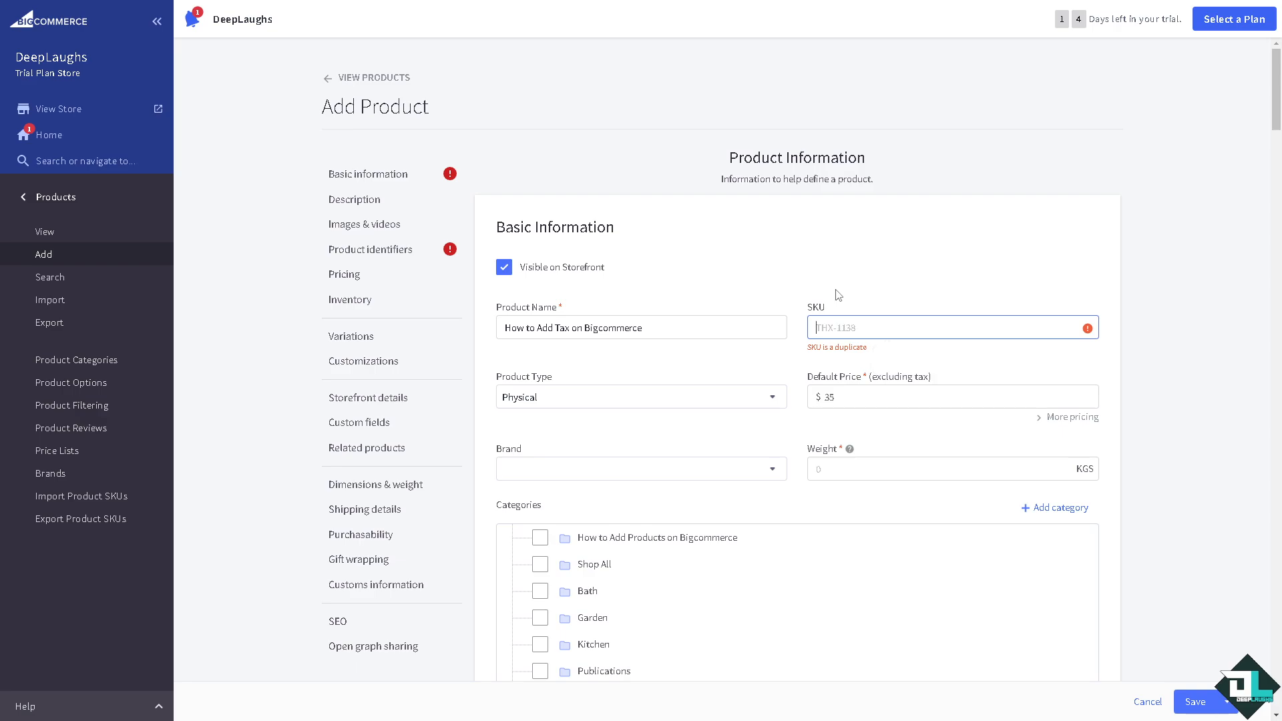
pyautogui.click(860, 327)
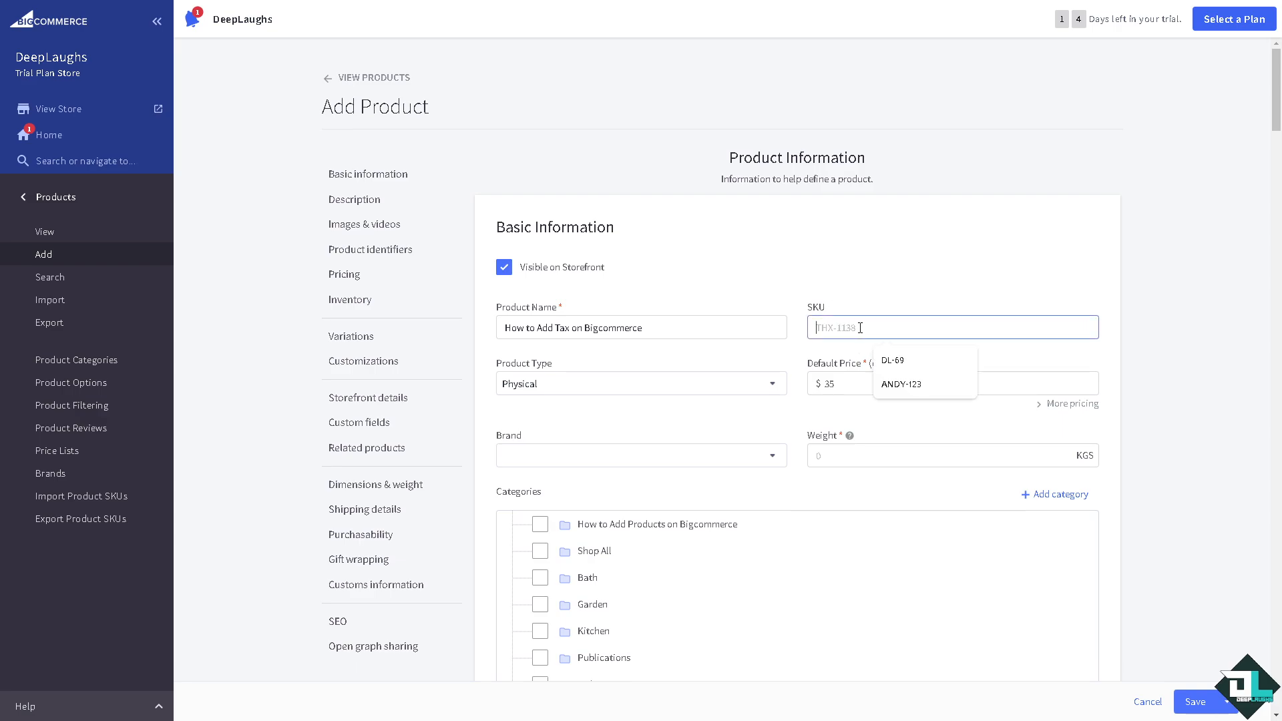
pyautogui.write('WATEVS-69')
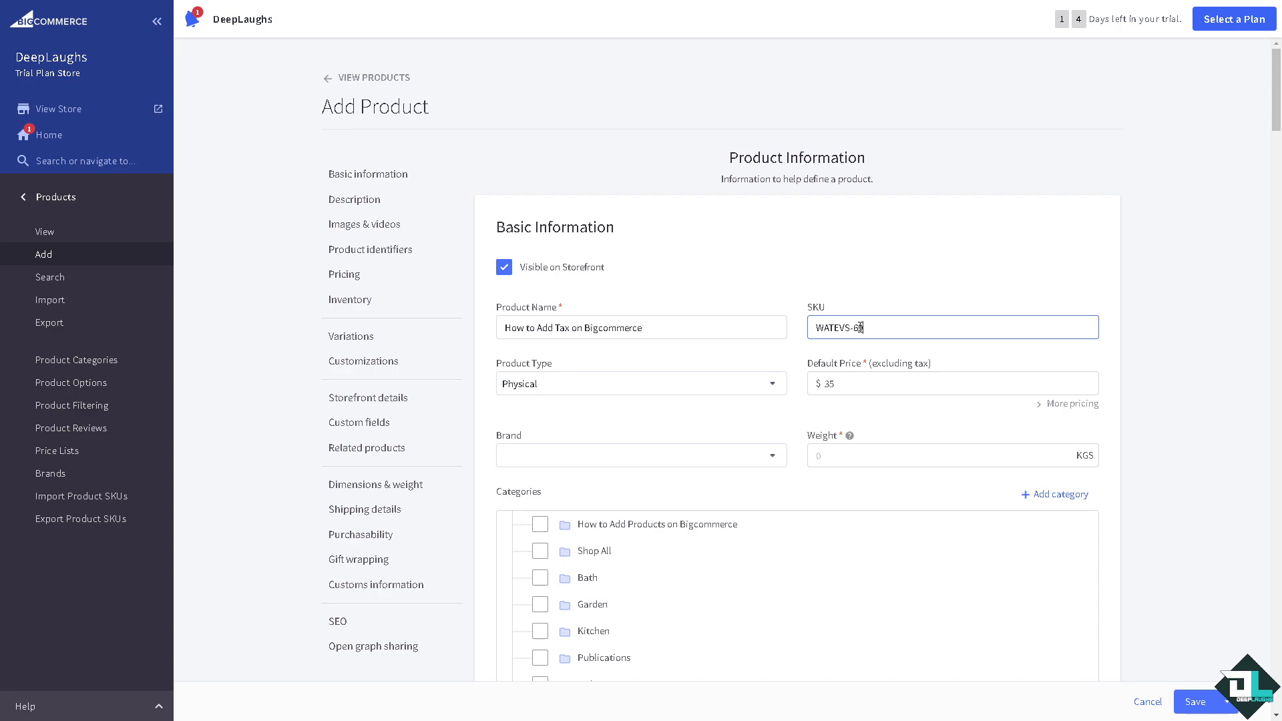
pyautogui.click(651, 382)
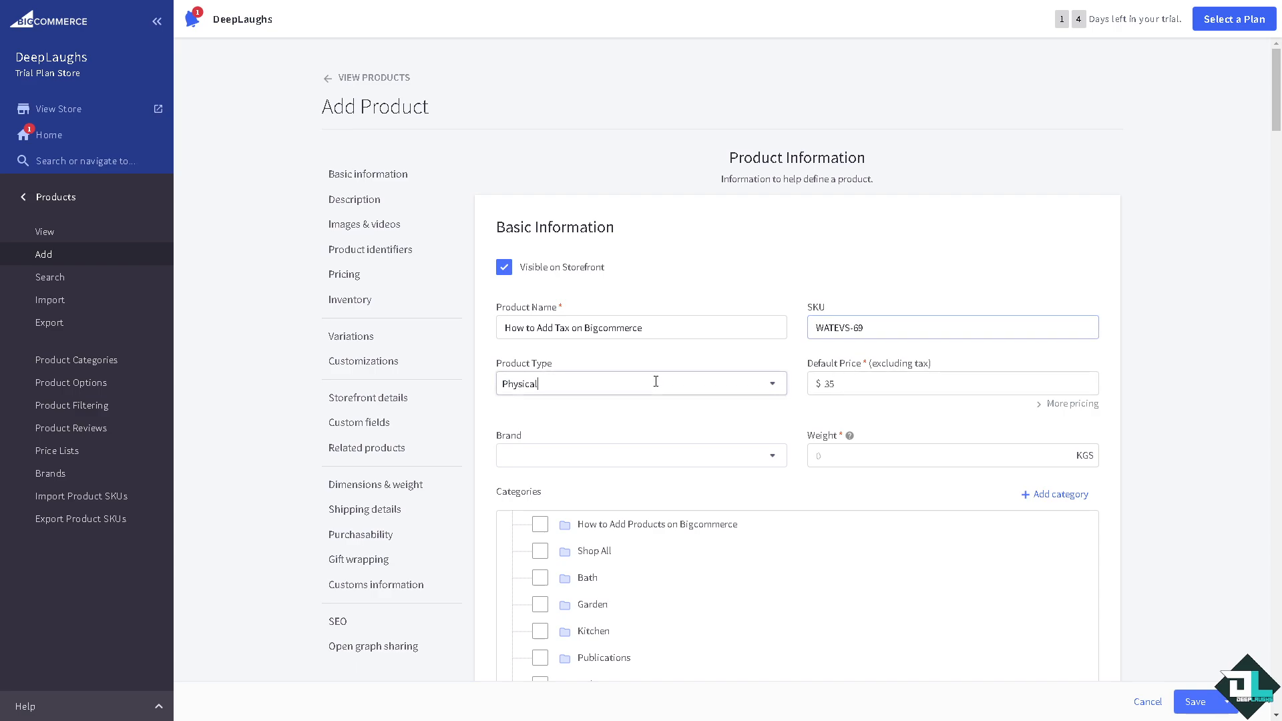
pyautogui.click(592, 435)
# - Leave the product's brand field empty
pyautogui.click(660, 349)
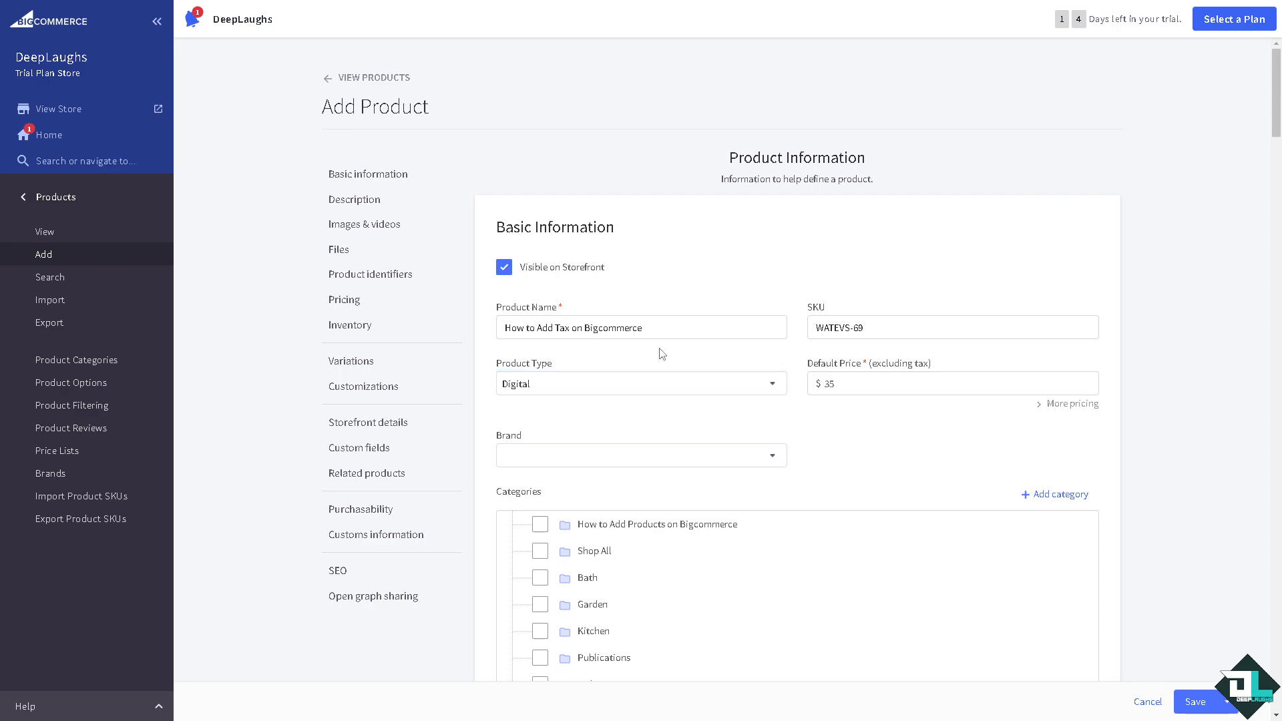
pyautogui.click(639, 455)
pyautogui.write('How to Add Tax on Bigcommerce')
pyautogui.click(650, 427)
pyautogui.scroll(-3, 831, 430)
pyautogui.scroll(-6, 524, 355)
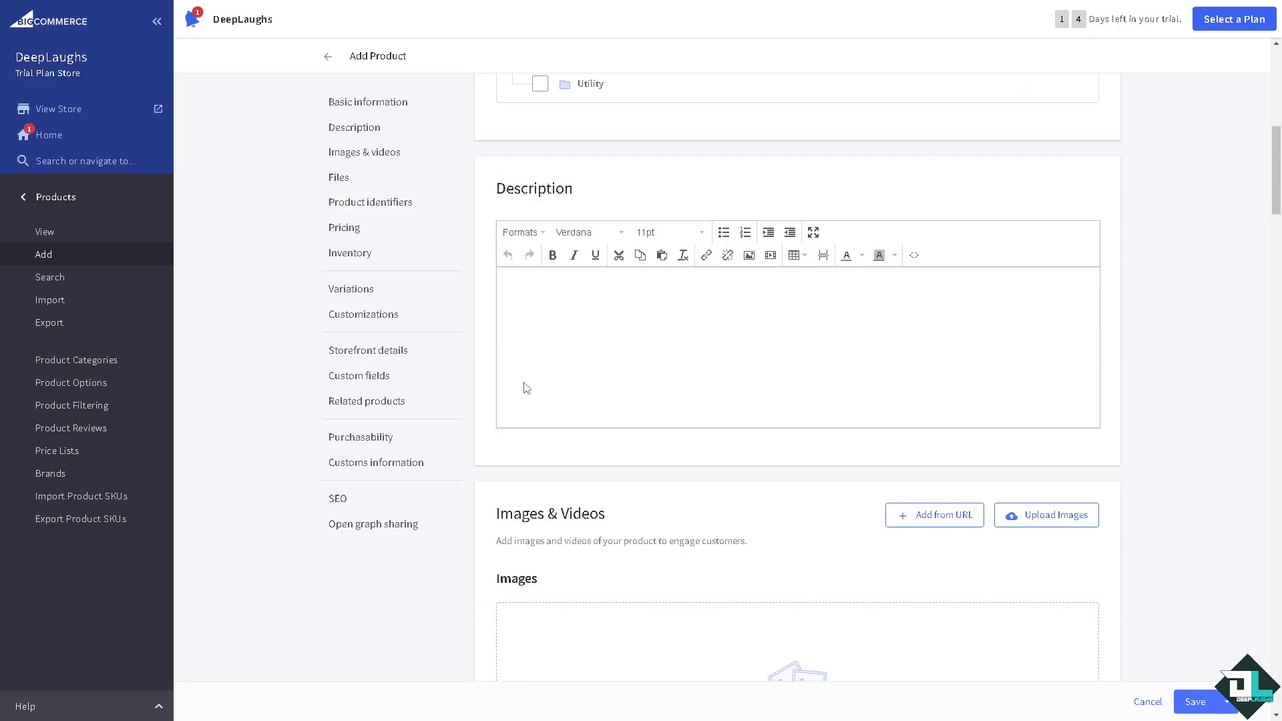
# - Enter the product title as a bold, underlined description
pyautogui.click(578, 321)
pyautogui.write('How to Add Tax on Bigcommerce')
pyautogui.moveTo(660, 283); pyautogui.dragTo(461, 294)
pyautogui.click(552, 255)
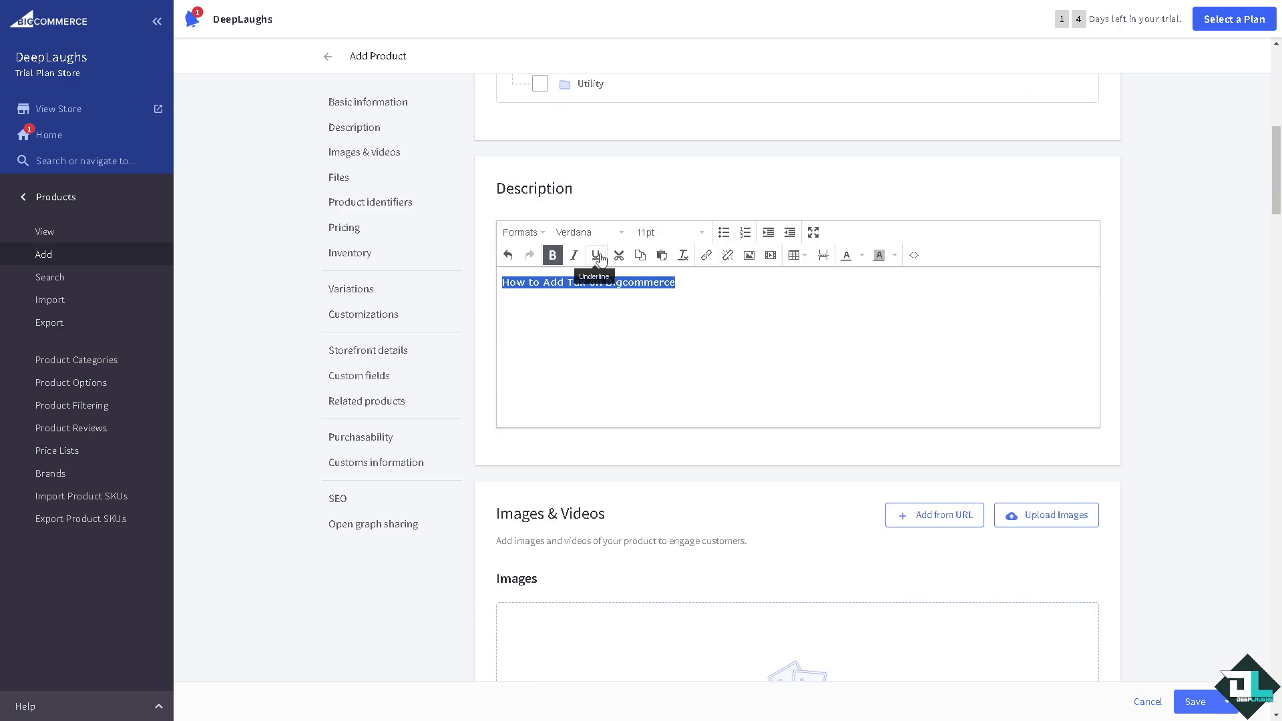
pyautogui.click(598, 256)
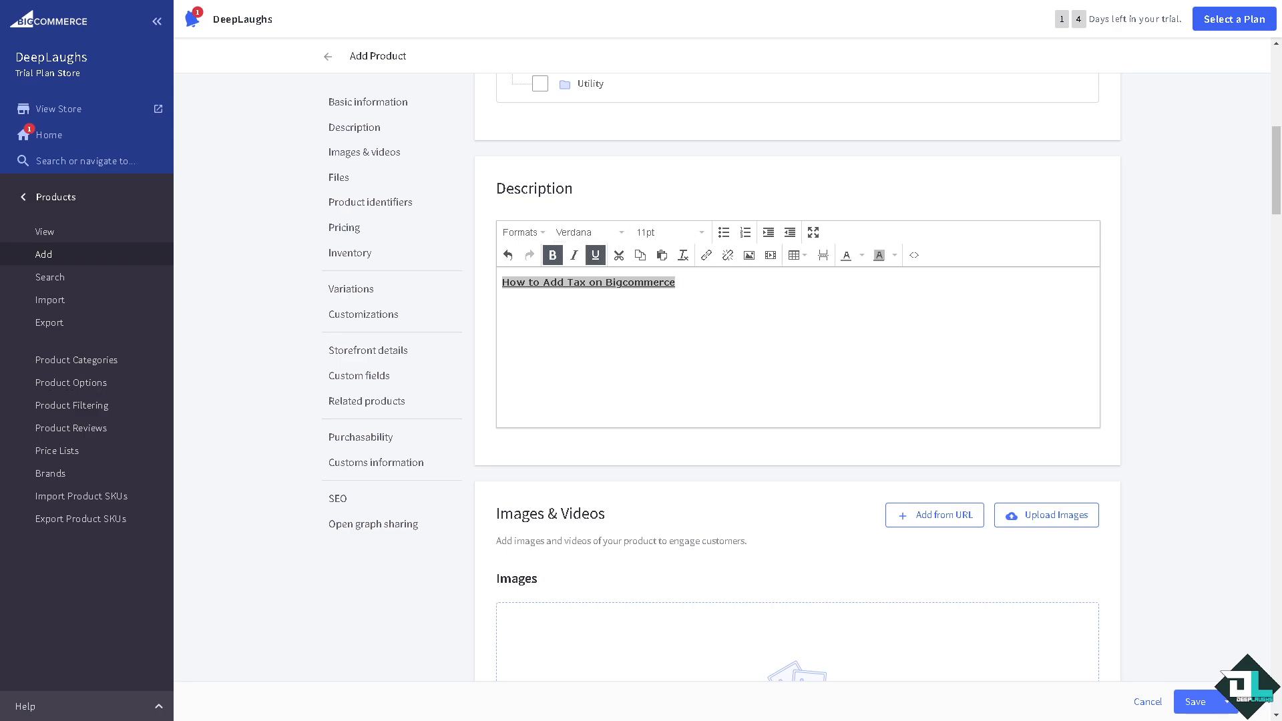
# - Upload the HOW TO ADD TAX thumbnail into the description and shrink it
pyautogui.click(749, 255)
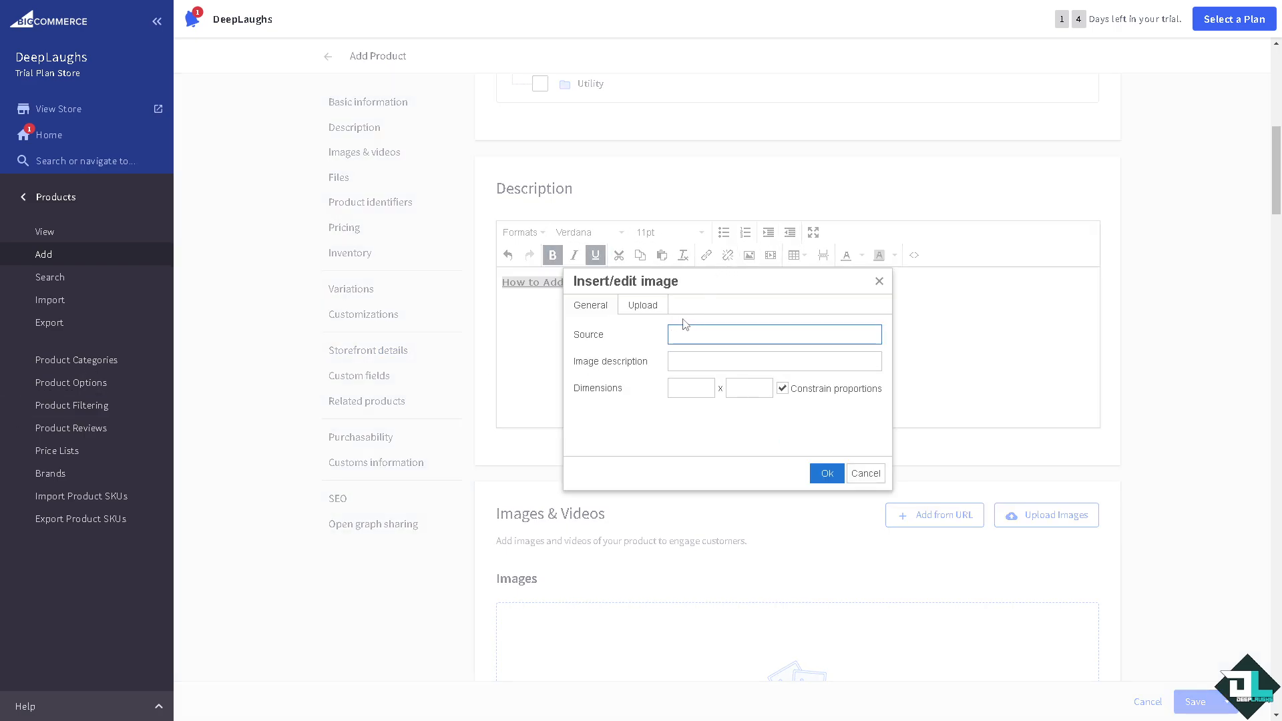
pyautogui.click(649, 310)
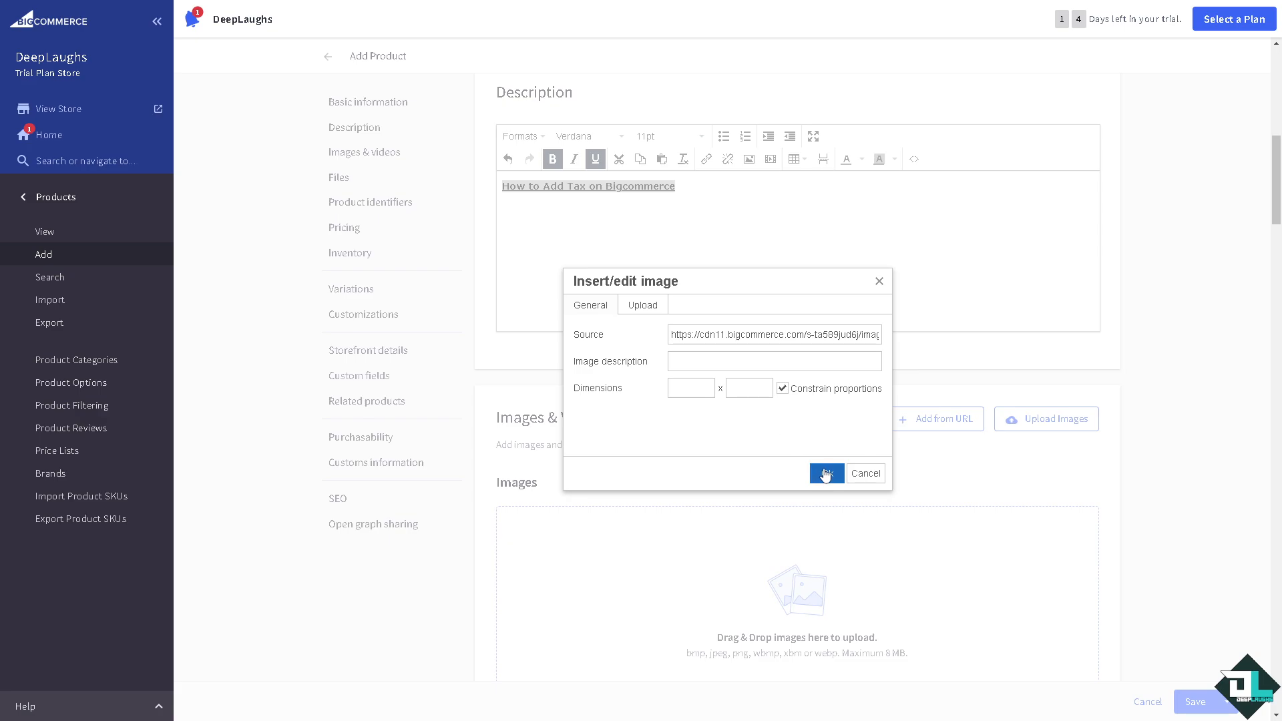
pyautogui.click(826, 473)
pyautogui.scroll(-3, 715, 371)
pyautogui.scroll(5, 715, 372)
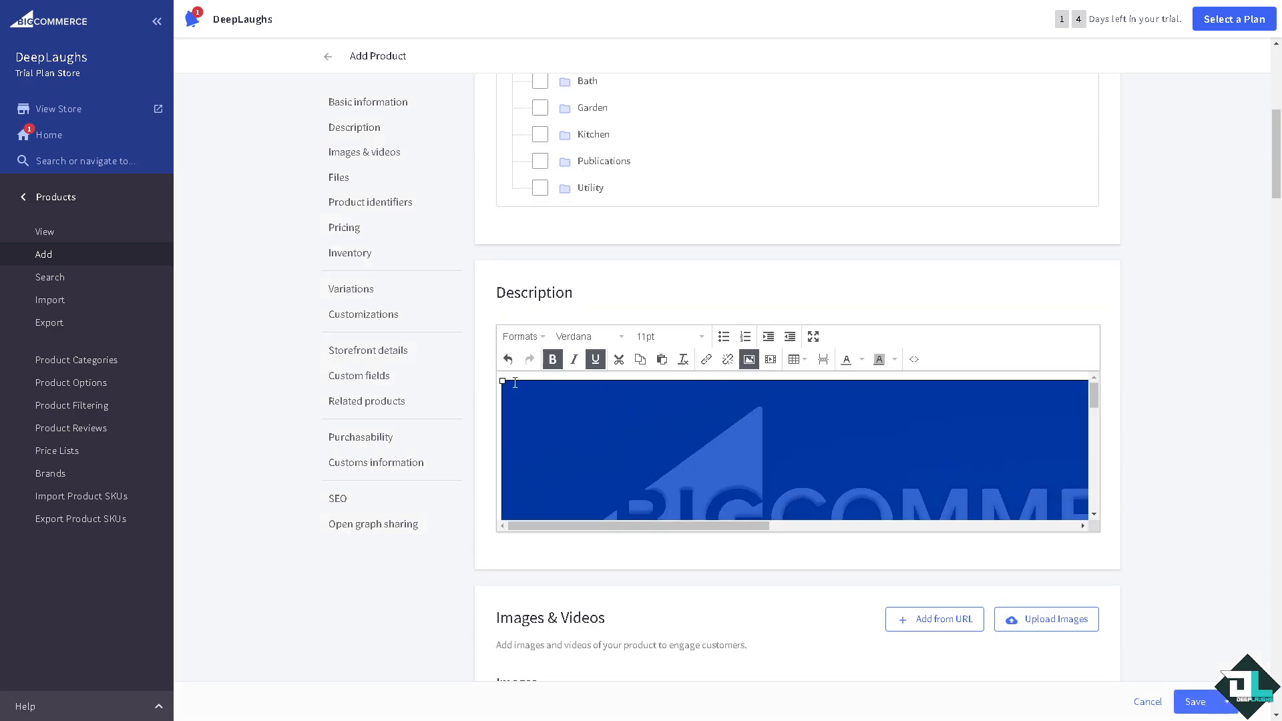
pyautogui.moveTo(502, 381); pyautogui.dragTo(996, 451)
pyautogui.scroll(-3, 739, 427)
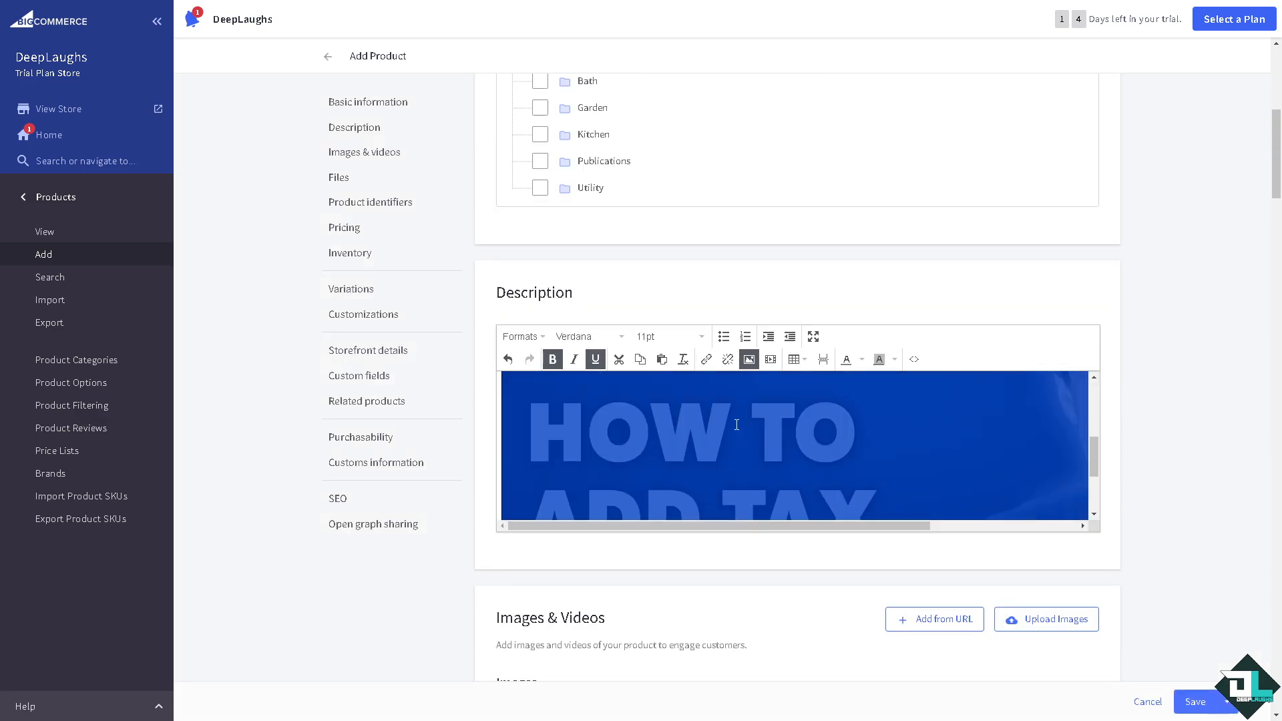
pyautogui.scroll(3, 739, 426)
pyautogui.moveTo(503, 385); pyautogui.dragTo(637, 430)
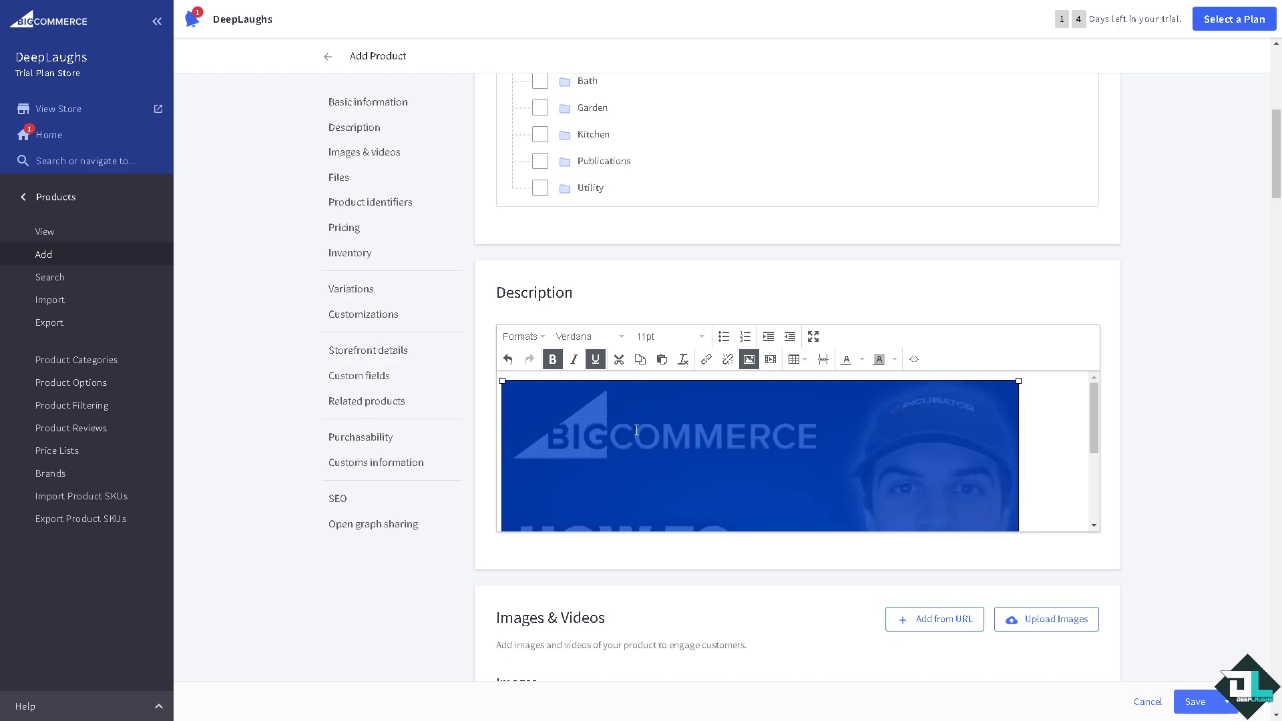
pyautogui.moveTo(1017, 381); pyautogui.dragTo(737, 435)
pyautogui.click(736, 437)
pyautogui.scroll(1, 736, 439)
pyautogui.scroll(-3, 629, 554)
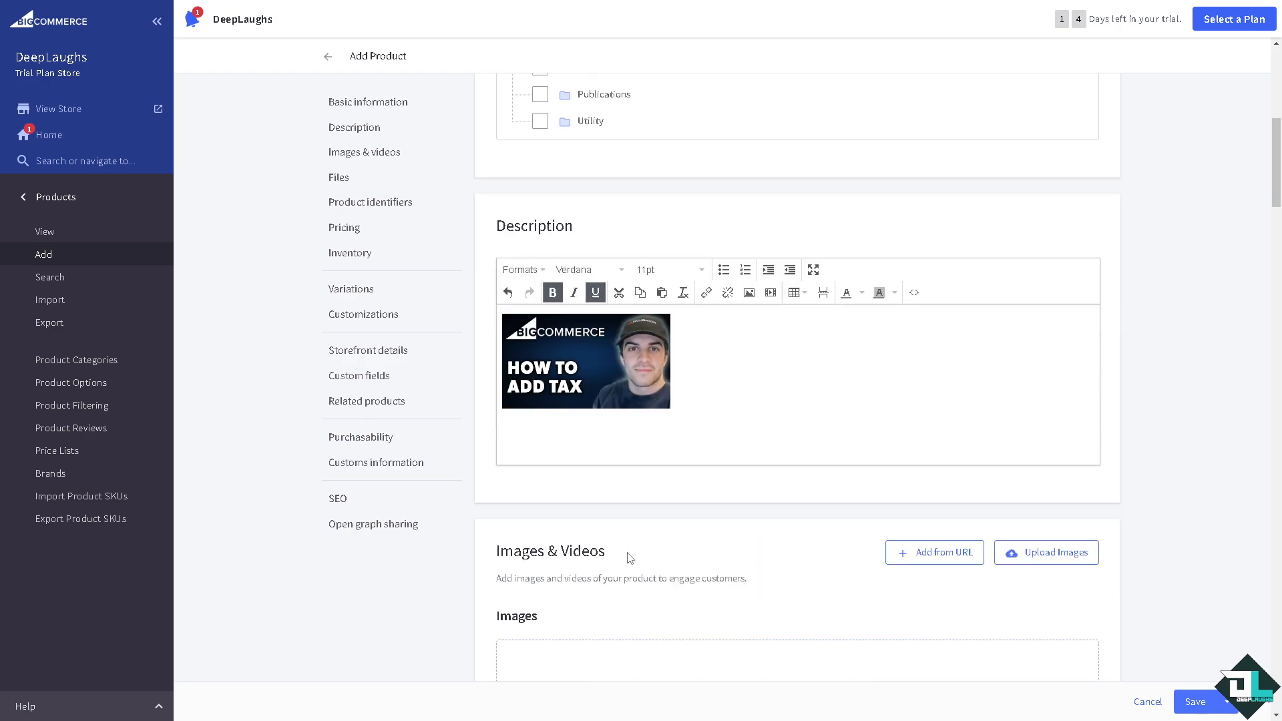
pyautogui.scroll(-10, 620, 536)
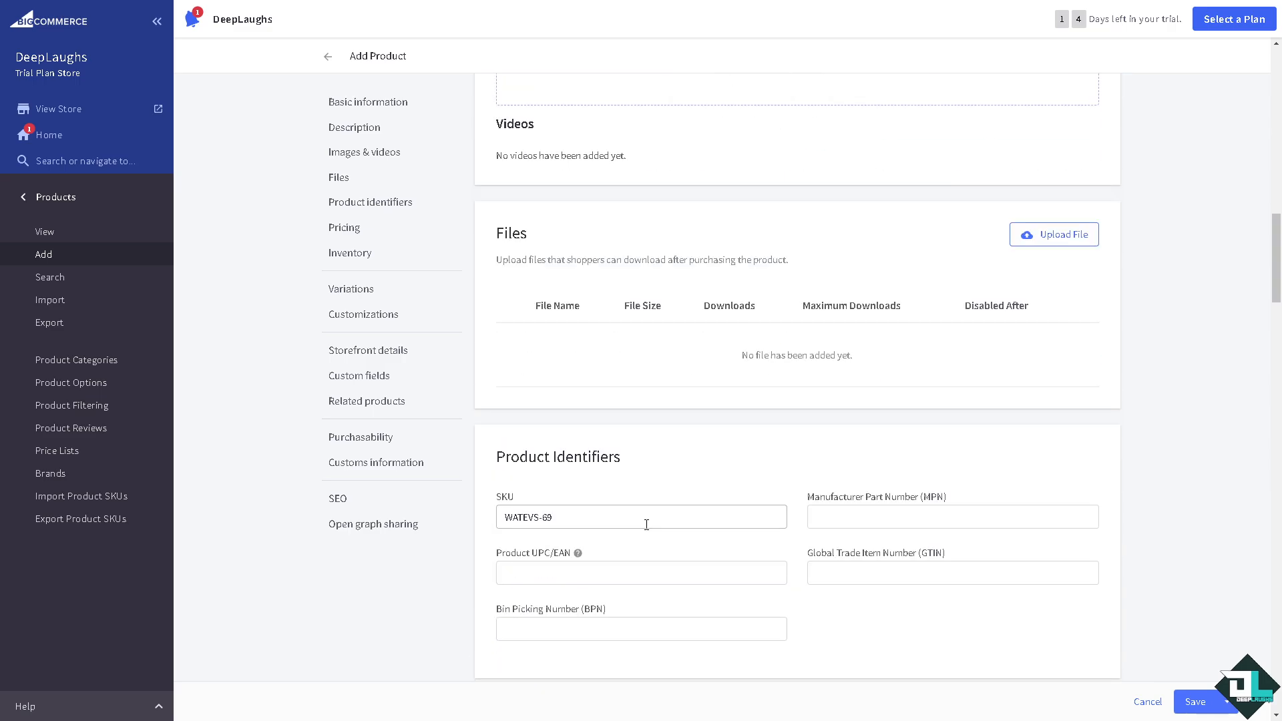
# - Assign the 'how to add tax on bigcommerce' tax class and reveal the Cost, MSRP and Sale Price fields
pyautogui.scroll(-5, 646, 524)
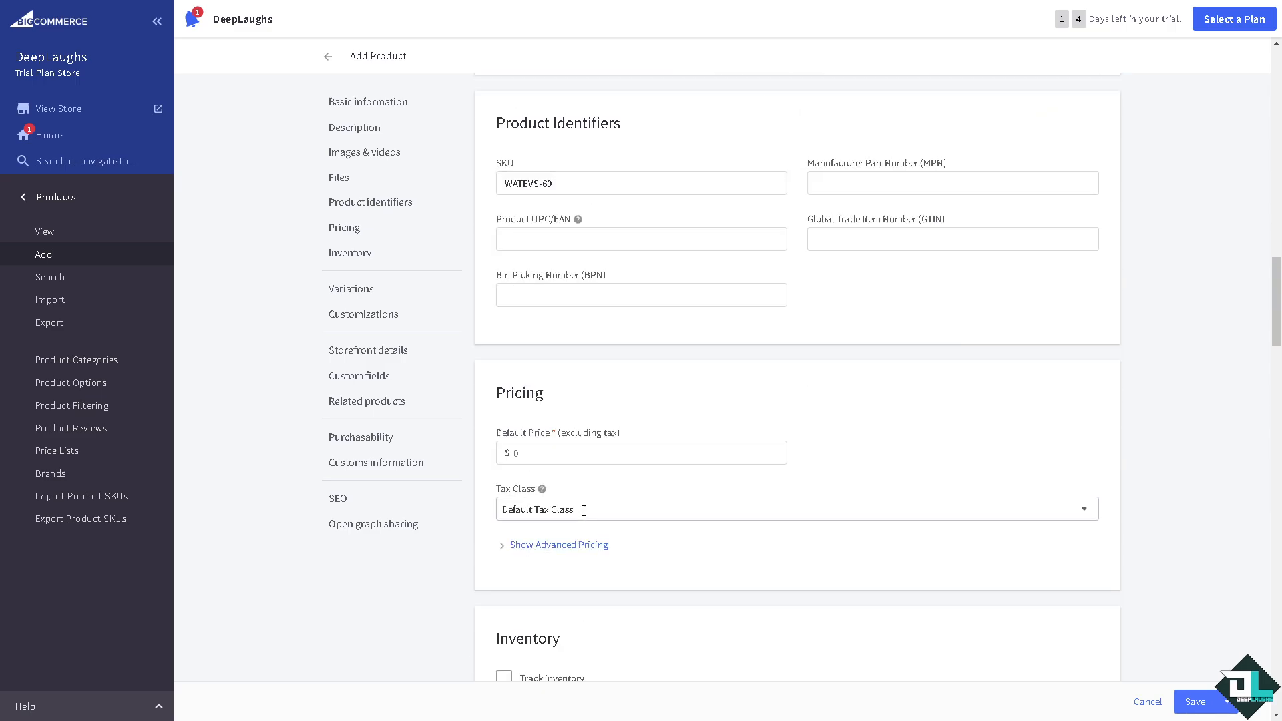
pyautogui.click(1085, 510)
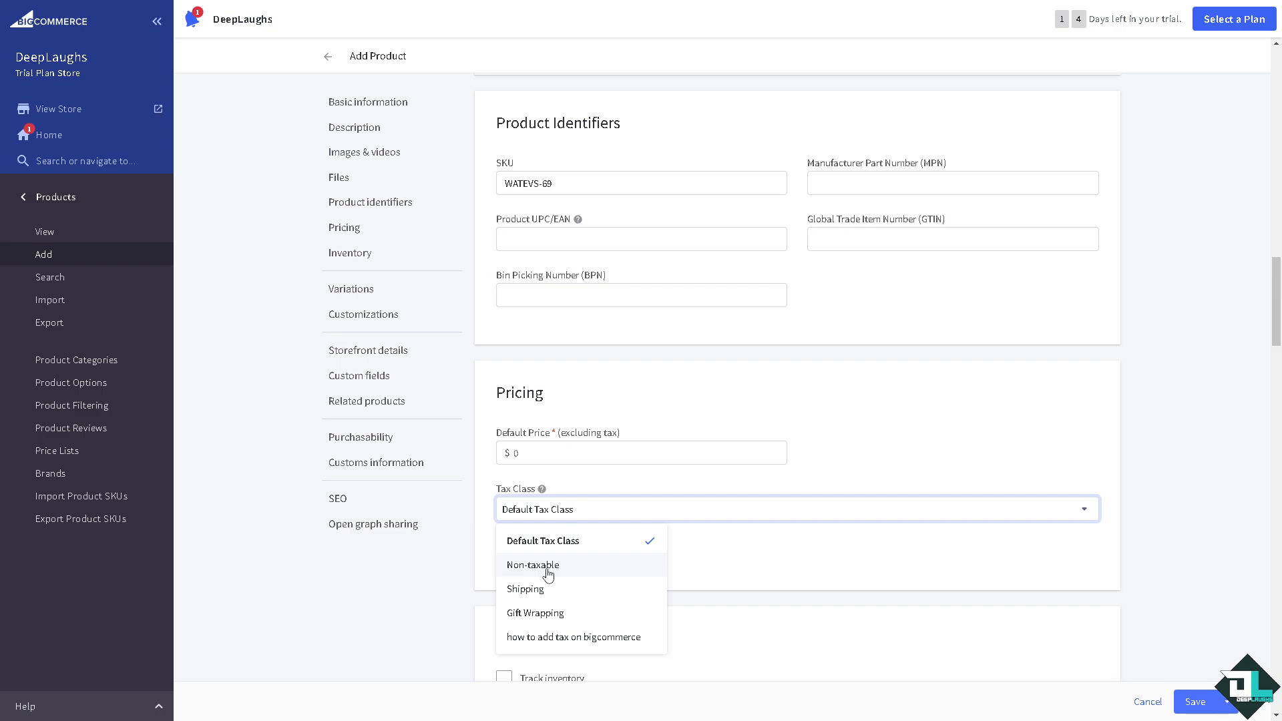
pyautogui.click(577, 564)
pyautogui.click(805, 512)
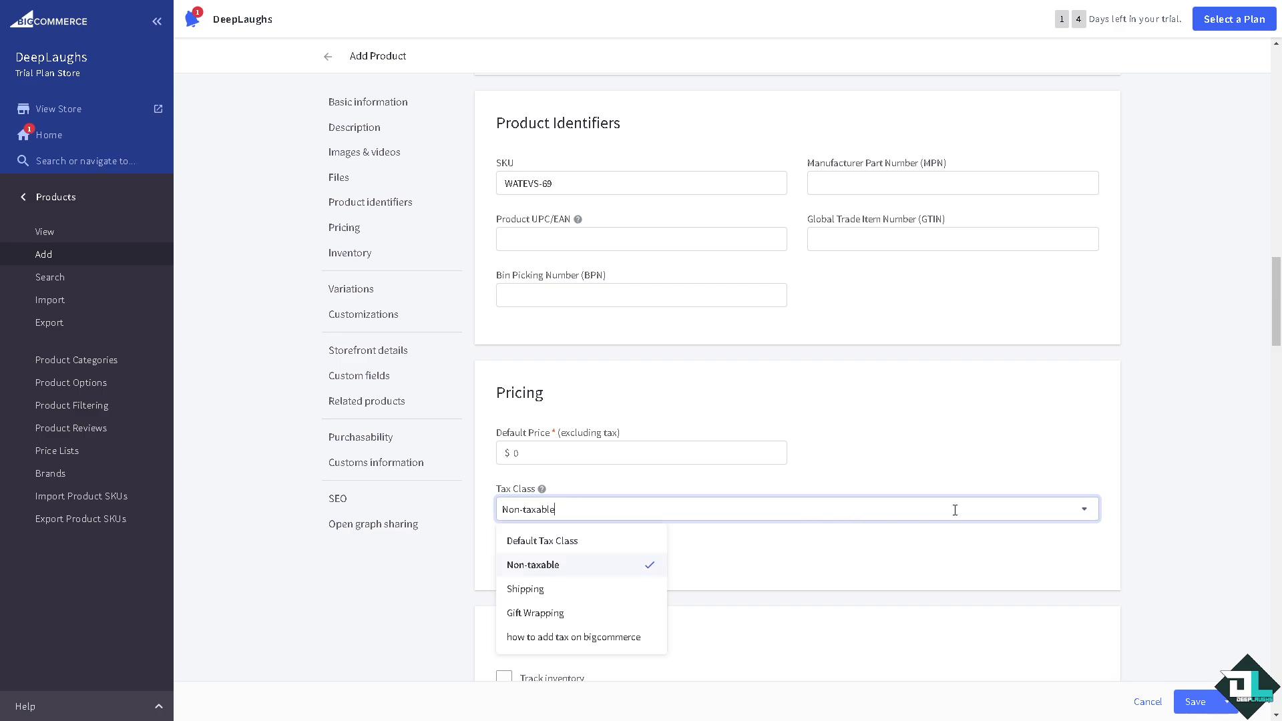
pyautogui.click(537, 591)
pyautogui.click(766, 519)
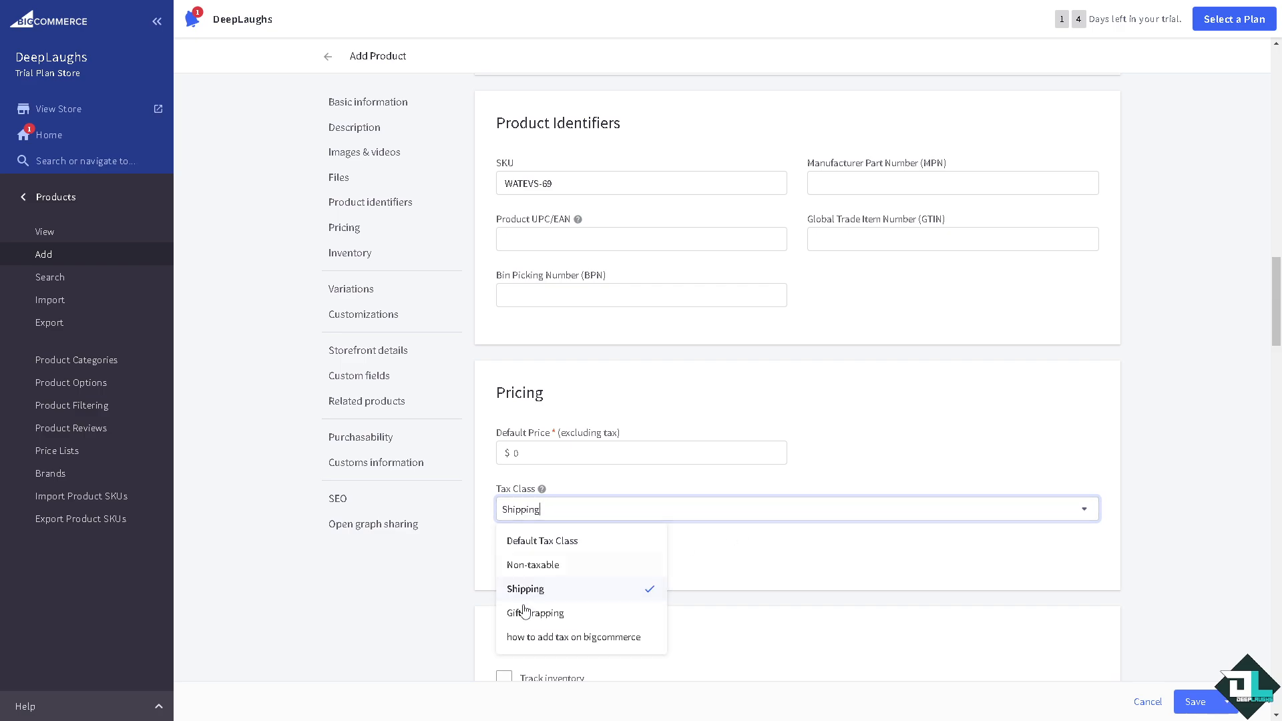
pyautogui.click(535, 612)
pyautogui.click(671, 512)
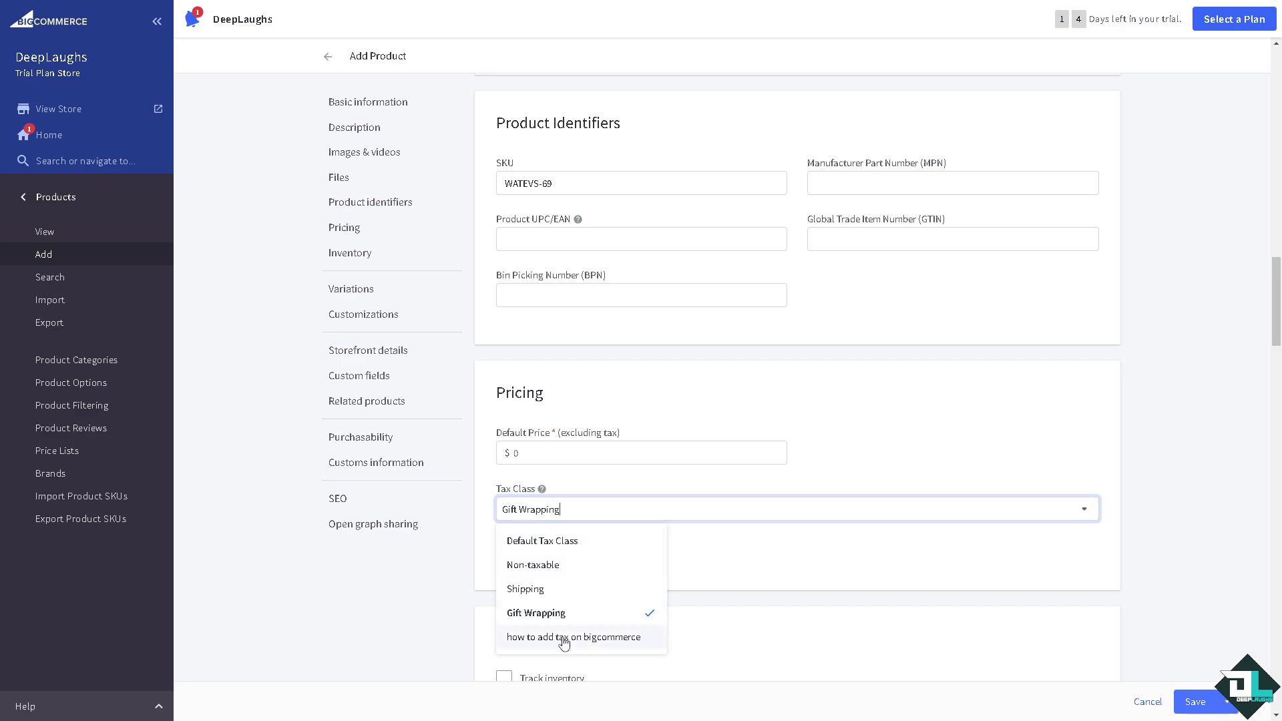
pyautogui.click(564, 640)
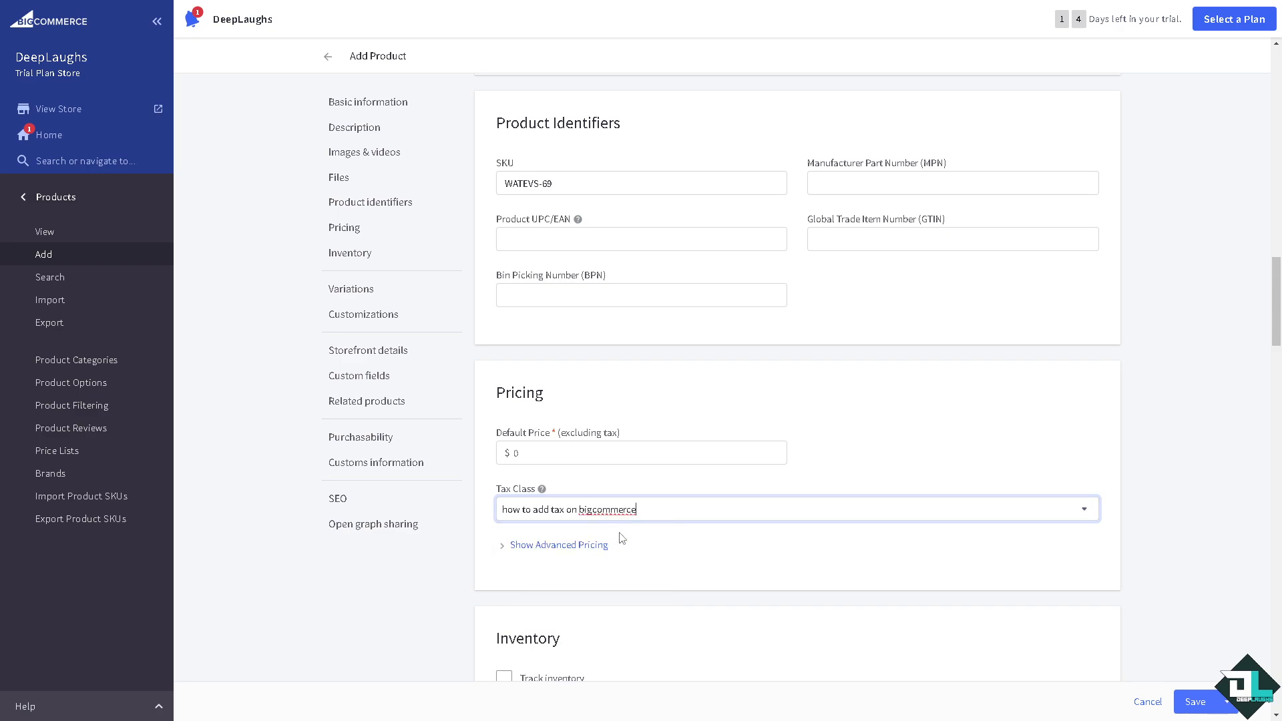
pyautogui.click(503, 555)
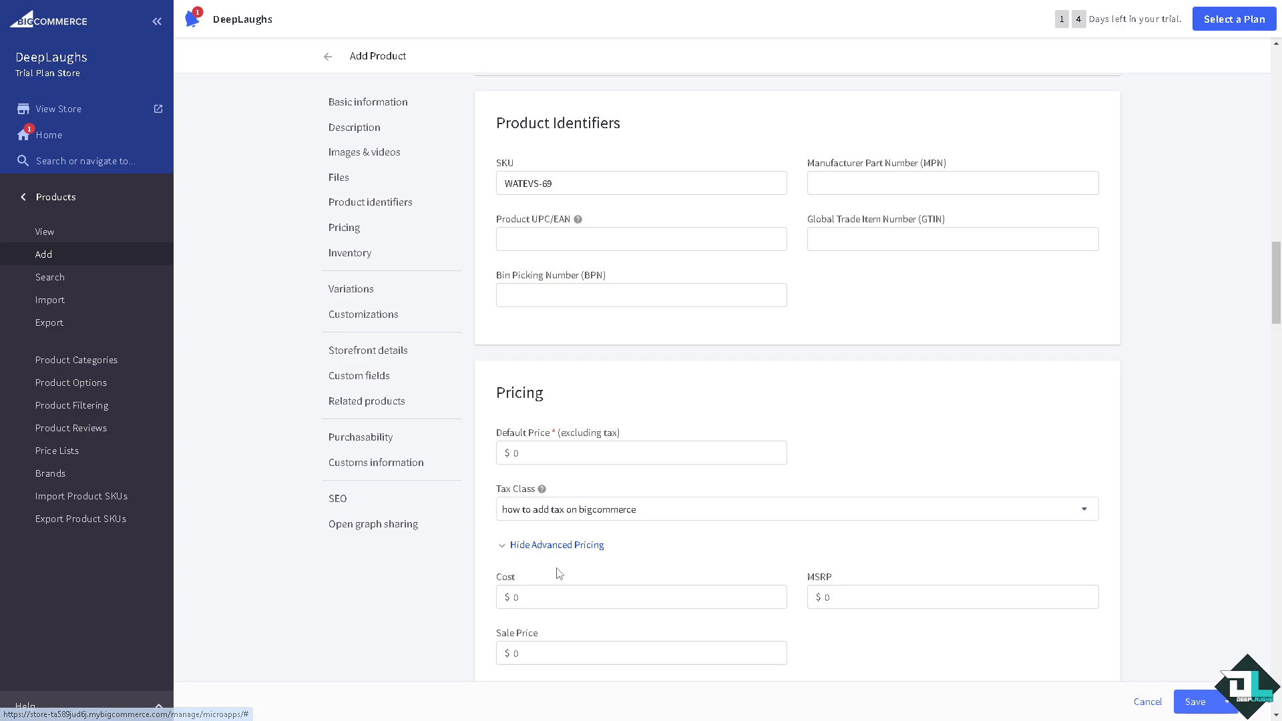
pyautogui.scroll(-2, 554, 574)
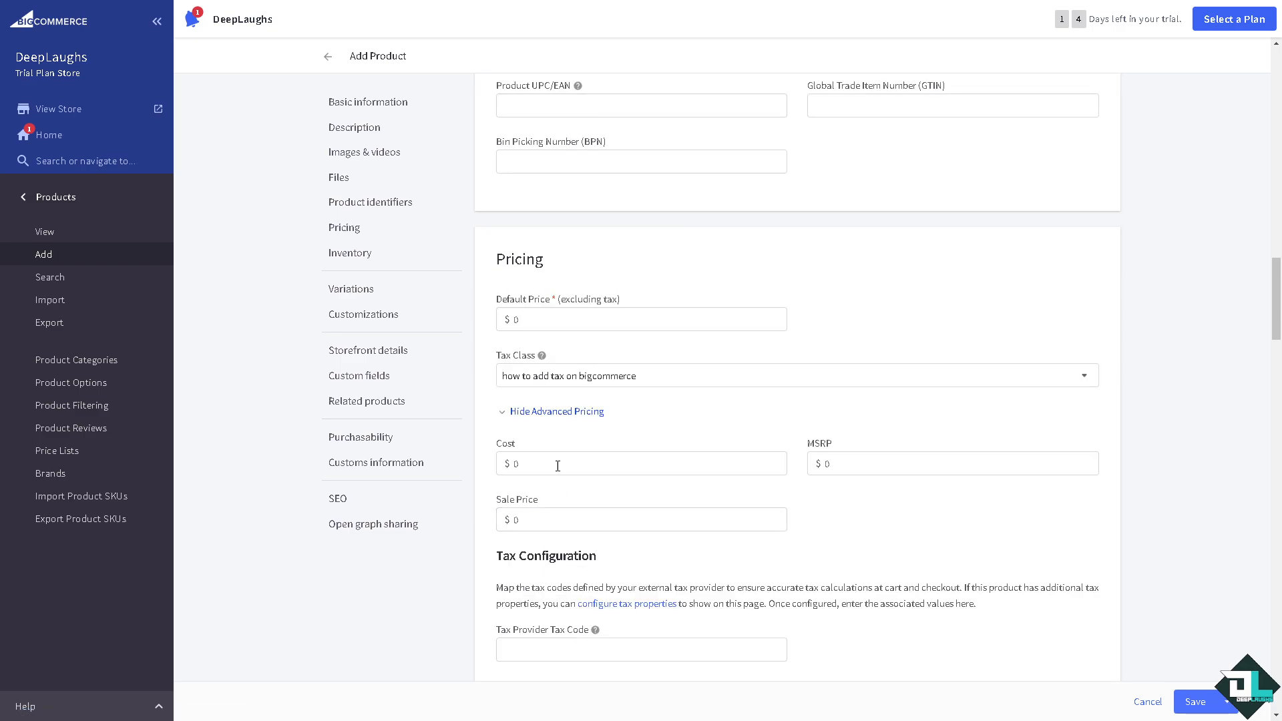
pyautogui.scroll(-2, 515, 582)
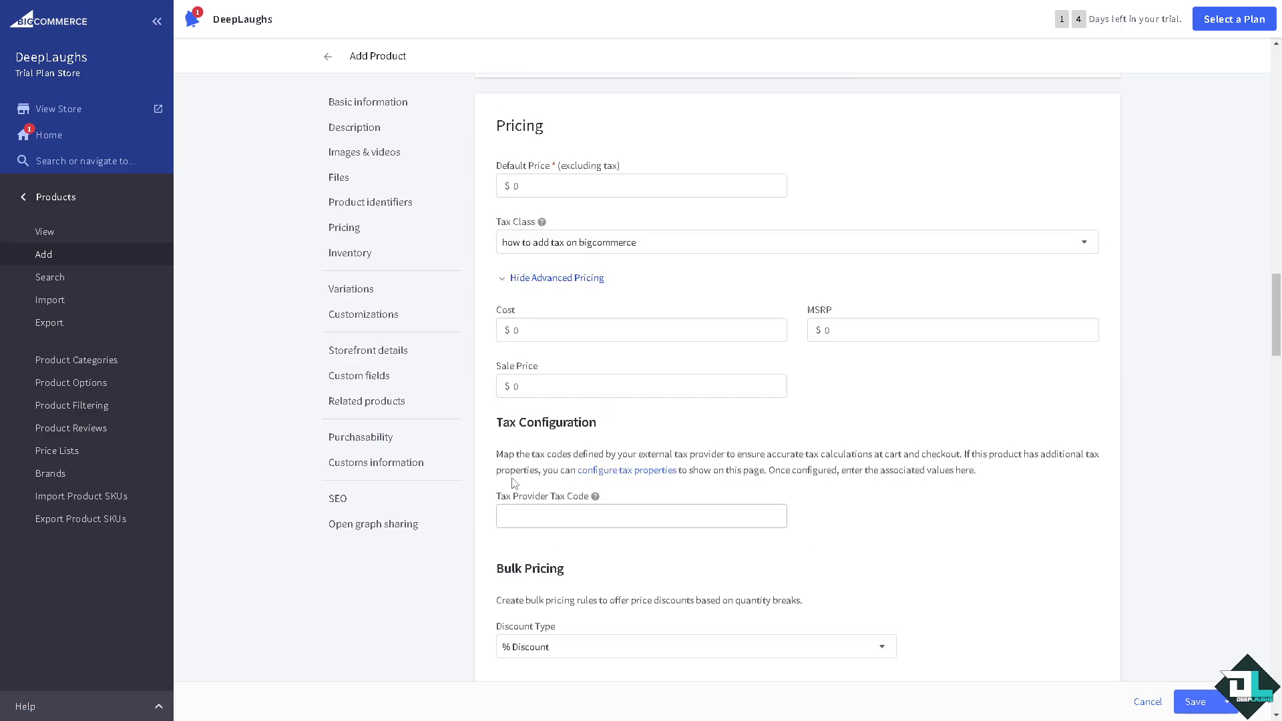
pyautogui.moveTo(494, 424); pyautogui.dragTo(631, 425)
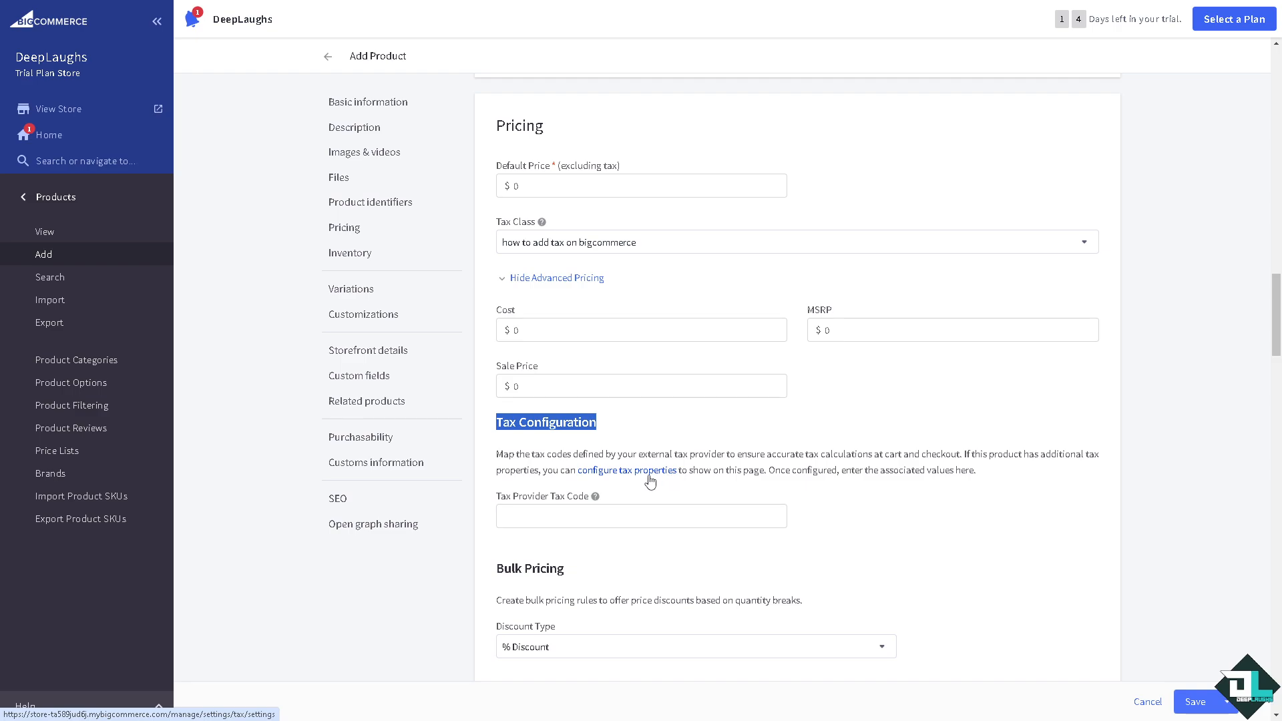
pyautogui.click(632, 477)
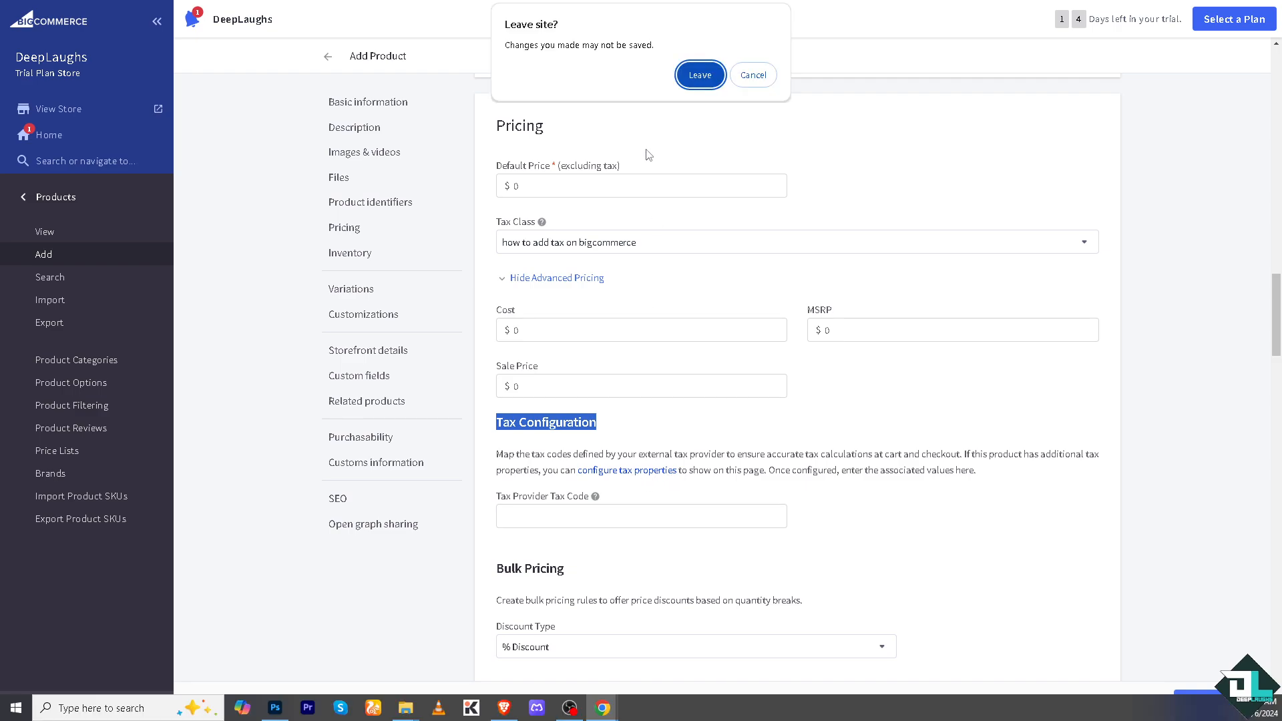
pyautogui.click(753, 75)
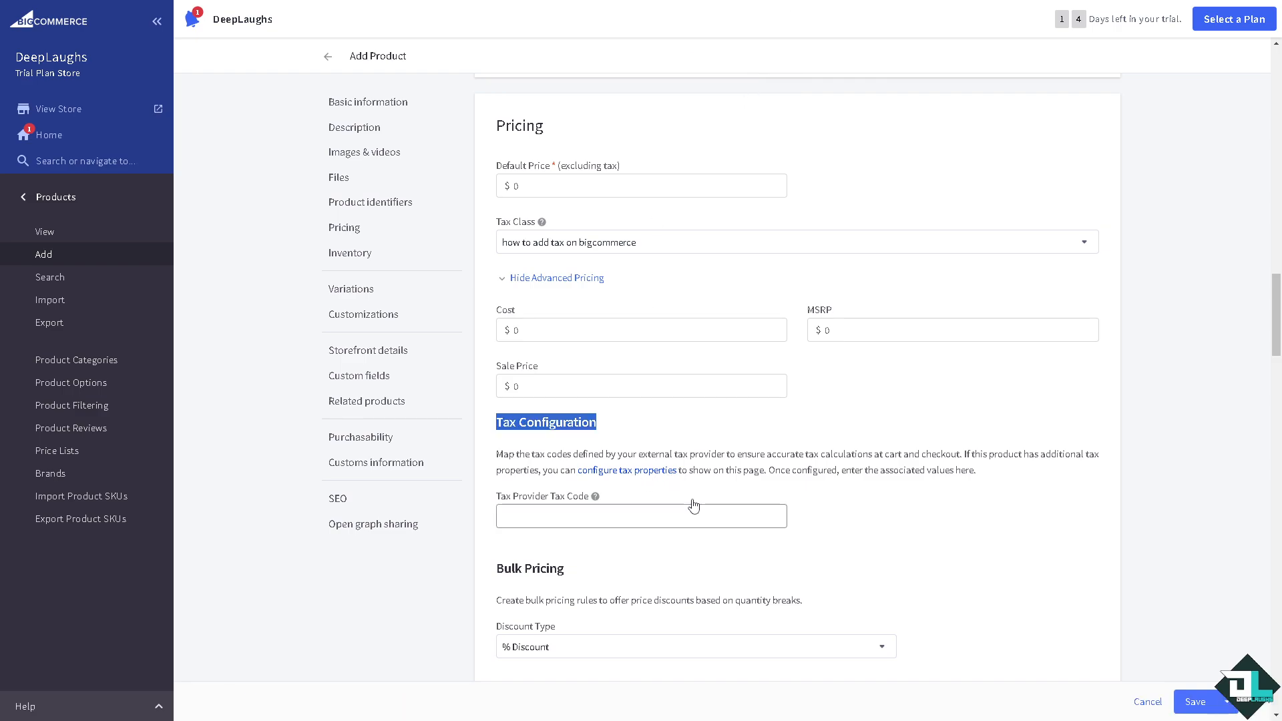
pyautogui.scroll(-2, 835, 448)
pyautogui.scroll(-4, 839, 446)
# - Set the product's default price to $8.00 and save the product
pyautogui.click(1195, 702)
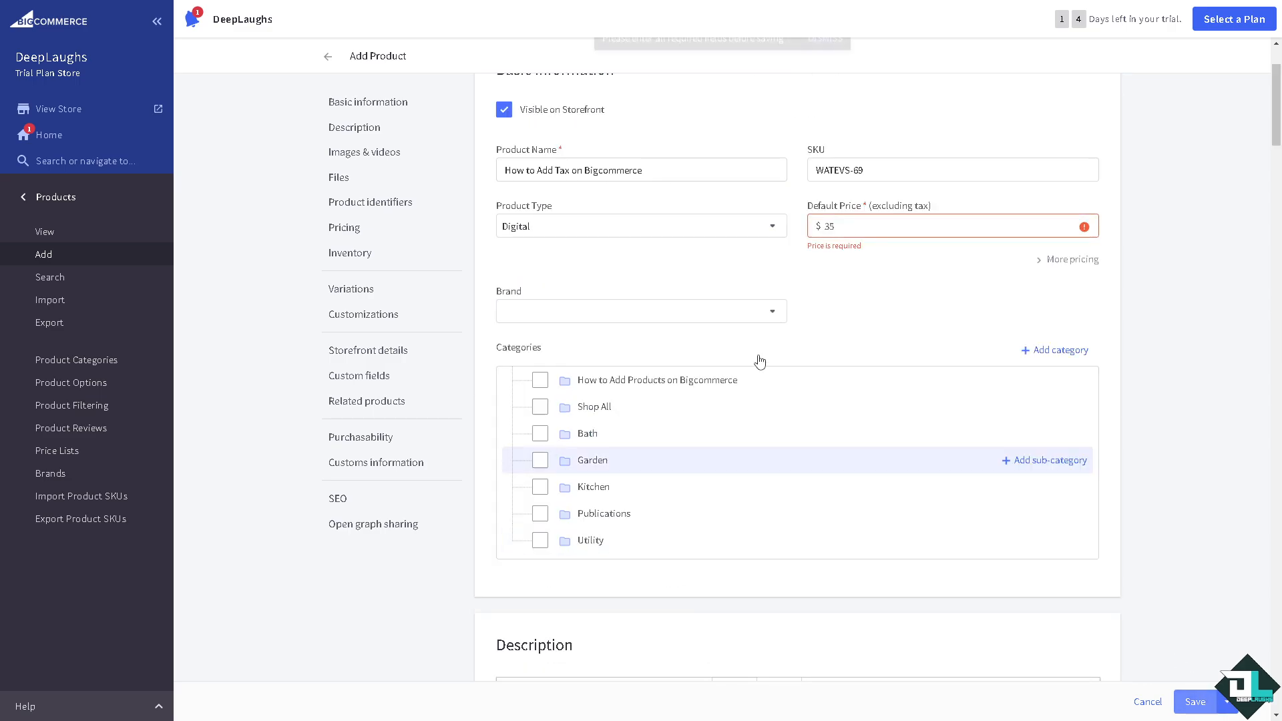
pyautogui.click(862, 226)
pyautogui.write('35')
pyautogui.press('BackSpace')
pyautogui.press('BackSpace')
pyautogui.write('8')
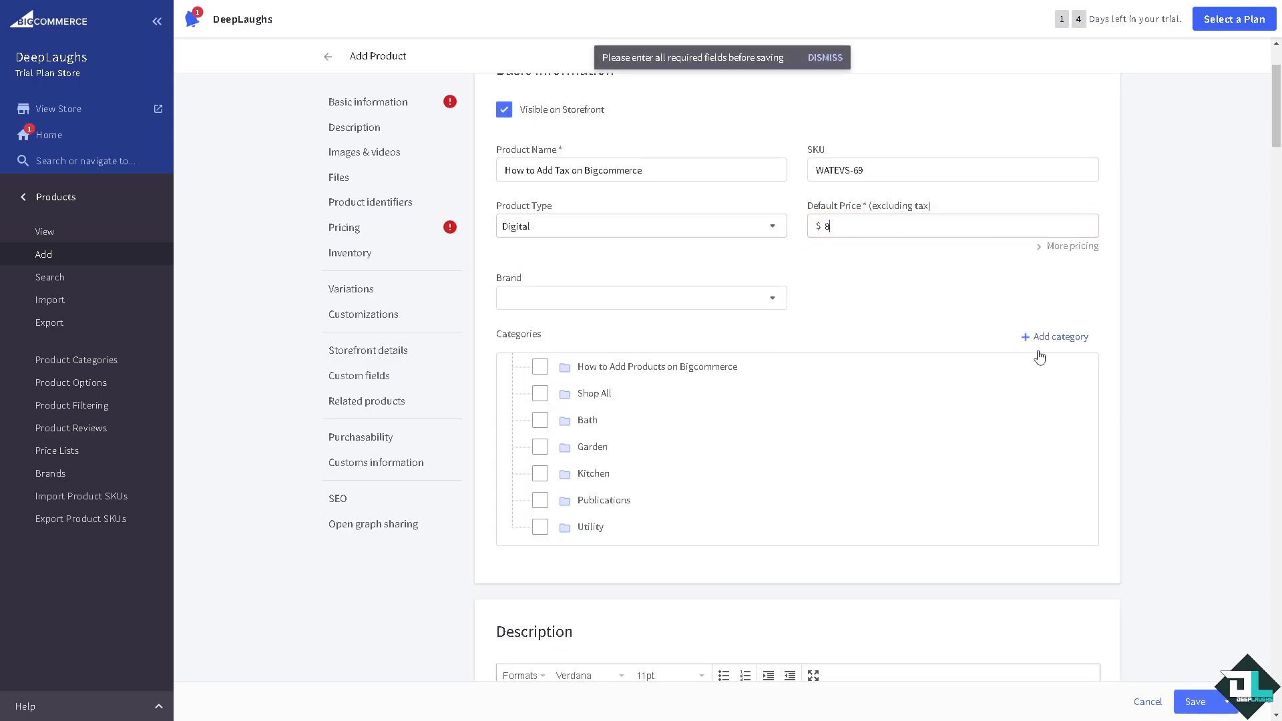
pyautogui.click(1188, 705)
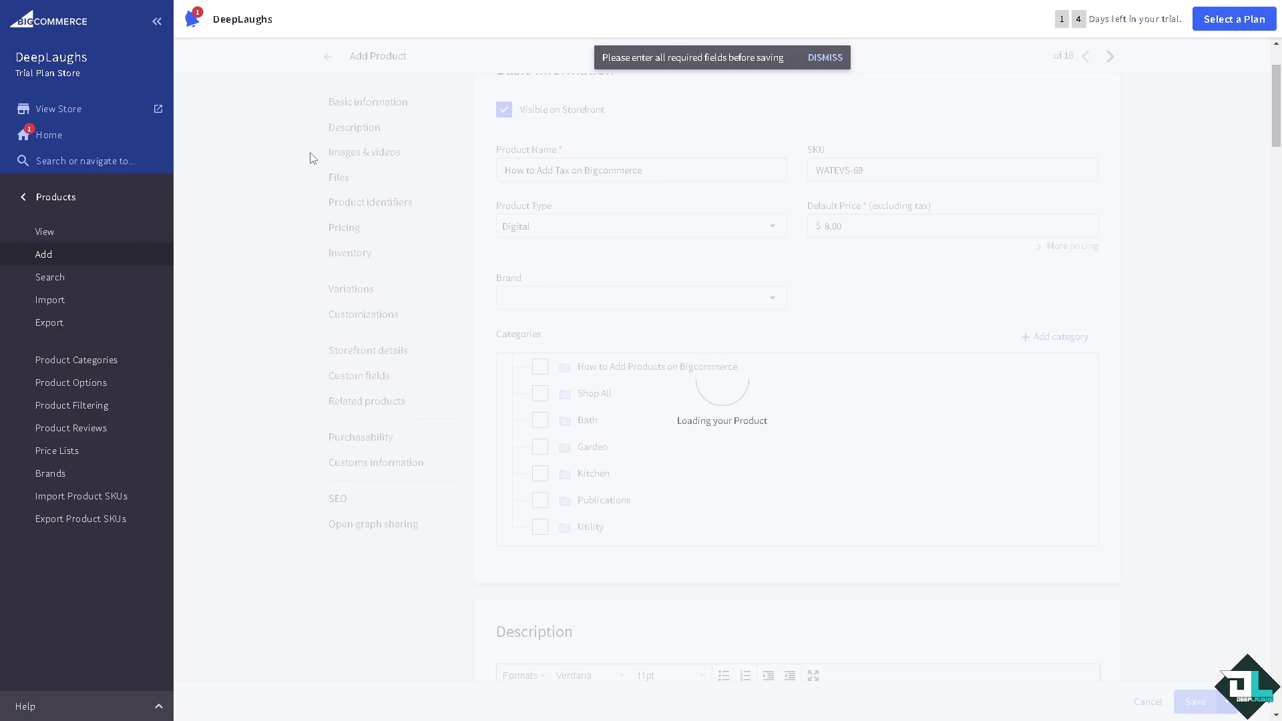
# - Go to Settings > Tax from the dashboard and view the Avalara AvaTax service app
pyautogui.click(67, 136)
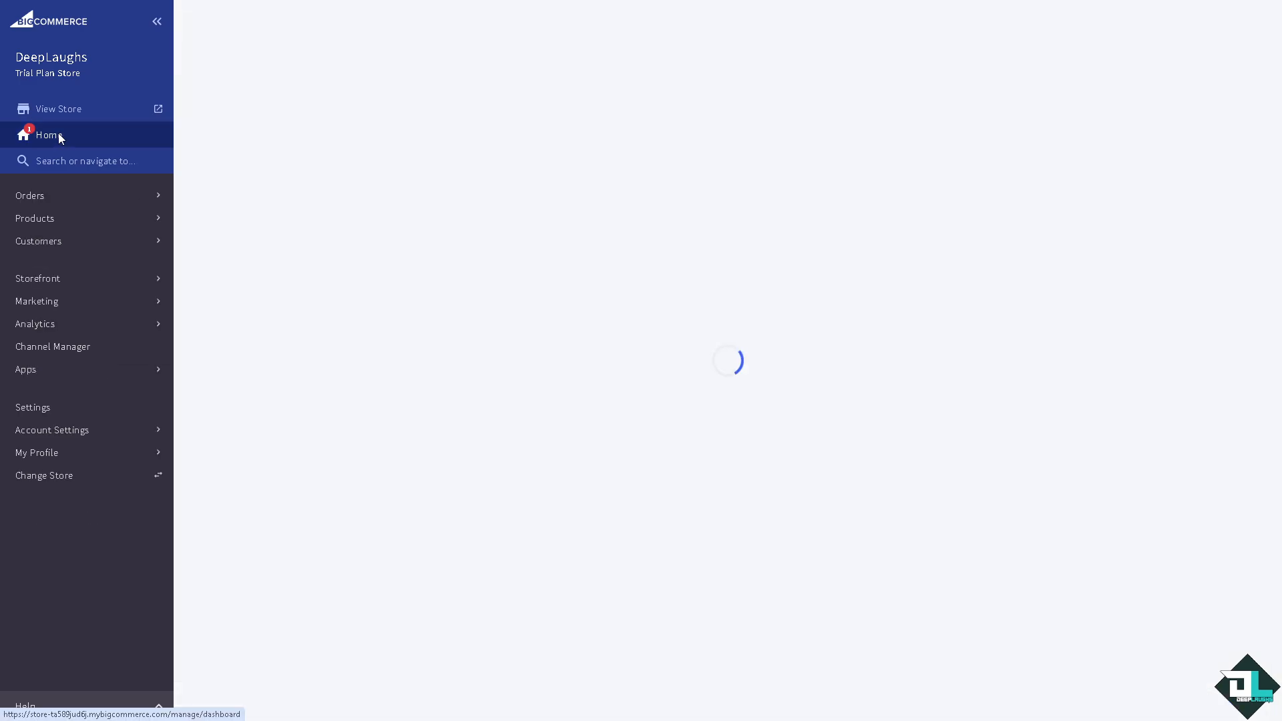
pyautogui.click(56, 410)
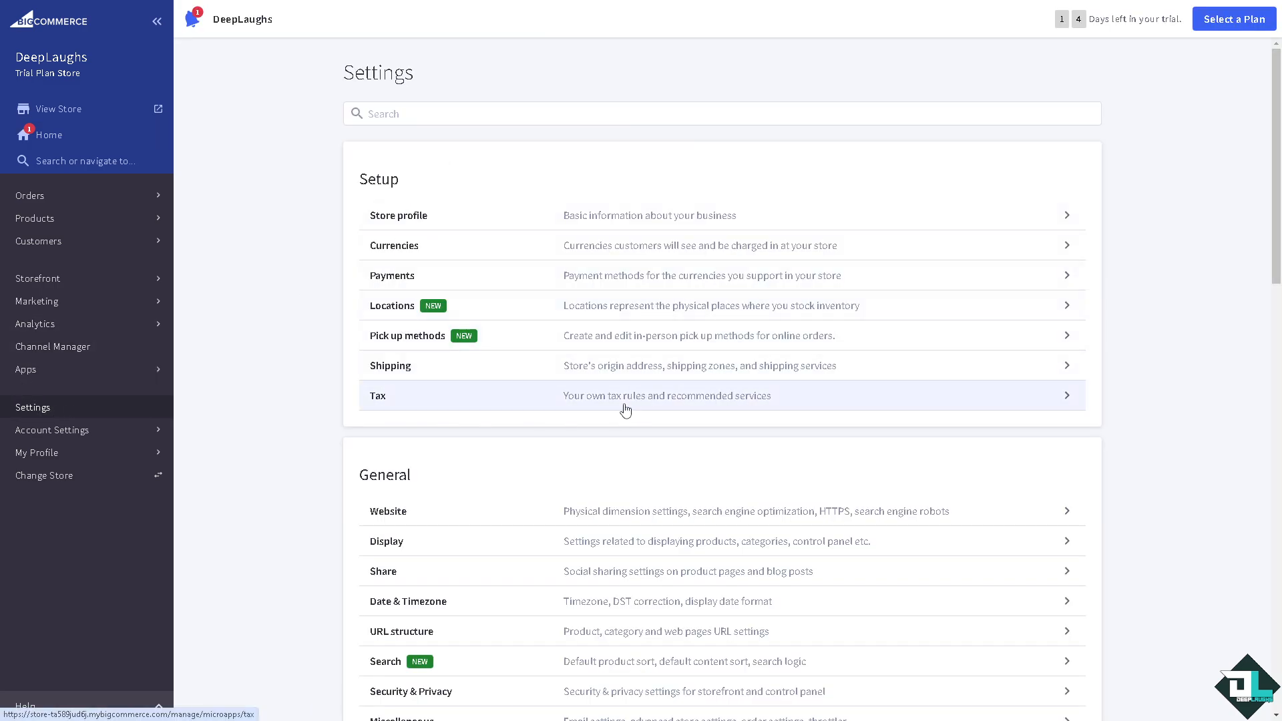
pyautogui.click(365, 197)
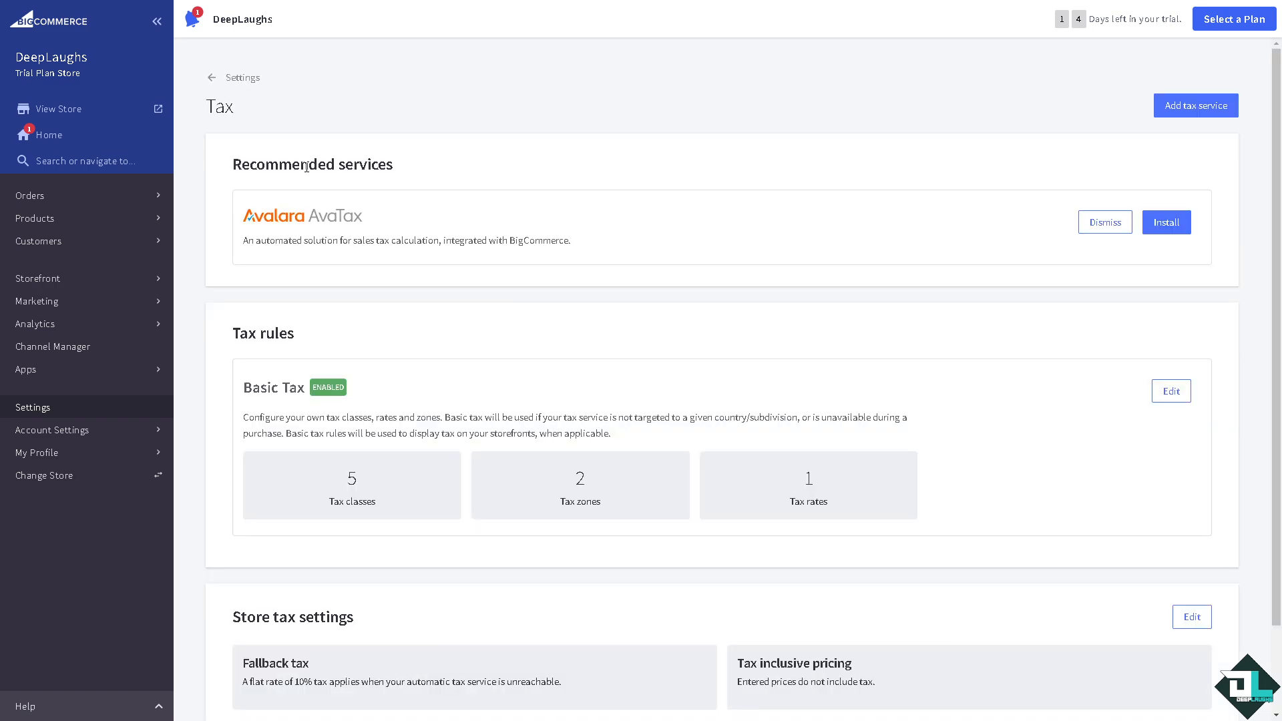
pyautogui.click(1168, 224)
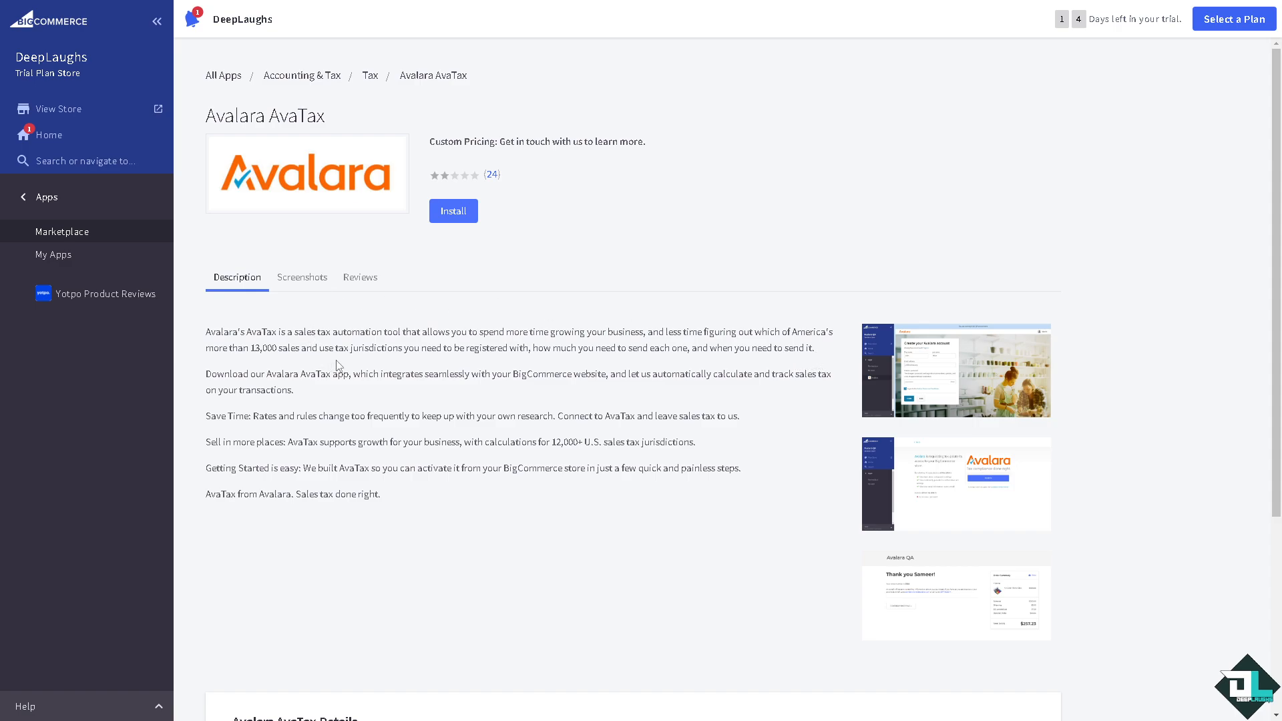
# - Browse the Avalara AvaTax listing's Reviews and Screenshots, then return to its Description
pyautogui.click(362, 281)
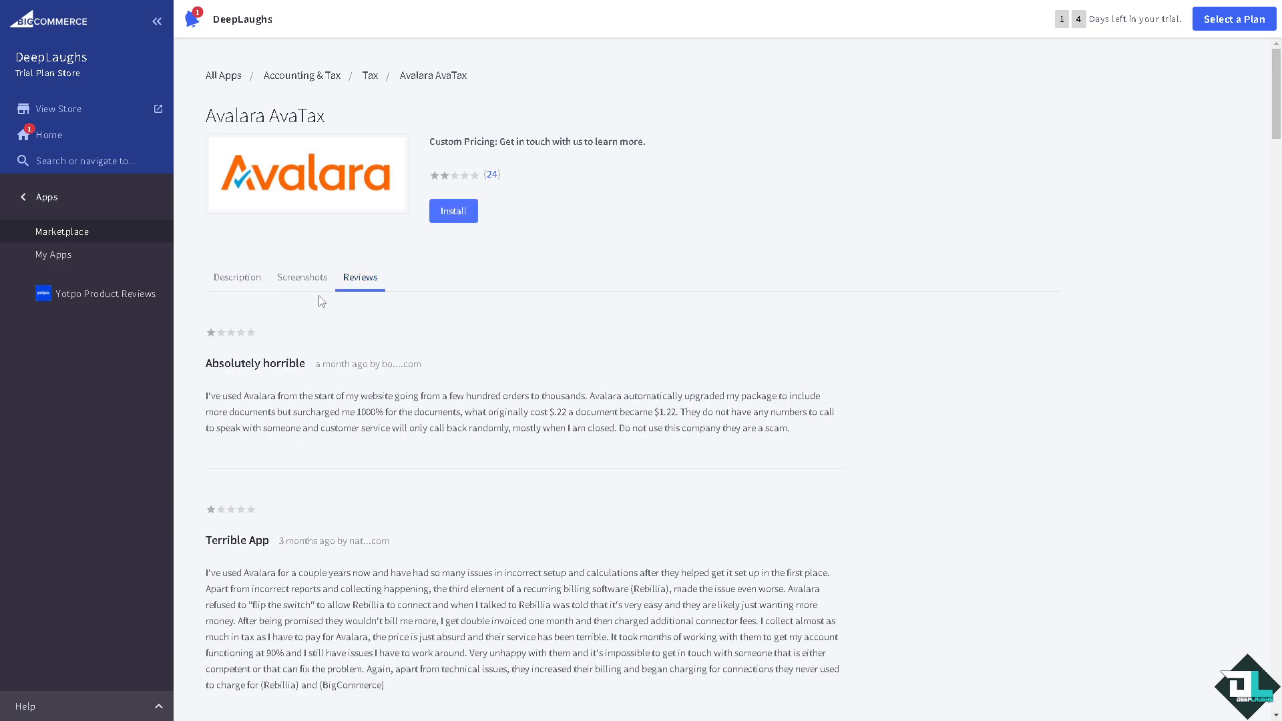
pyautogui.click(300, 281)
pyautogui.click(242, 279)
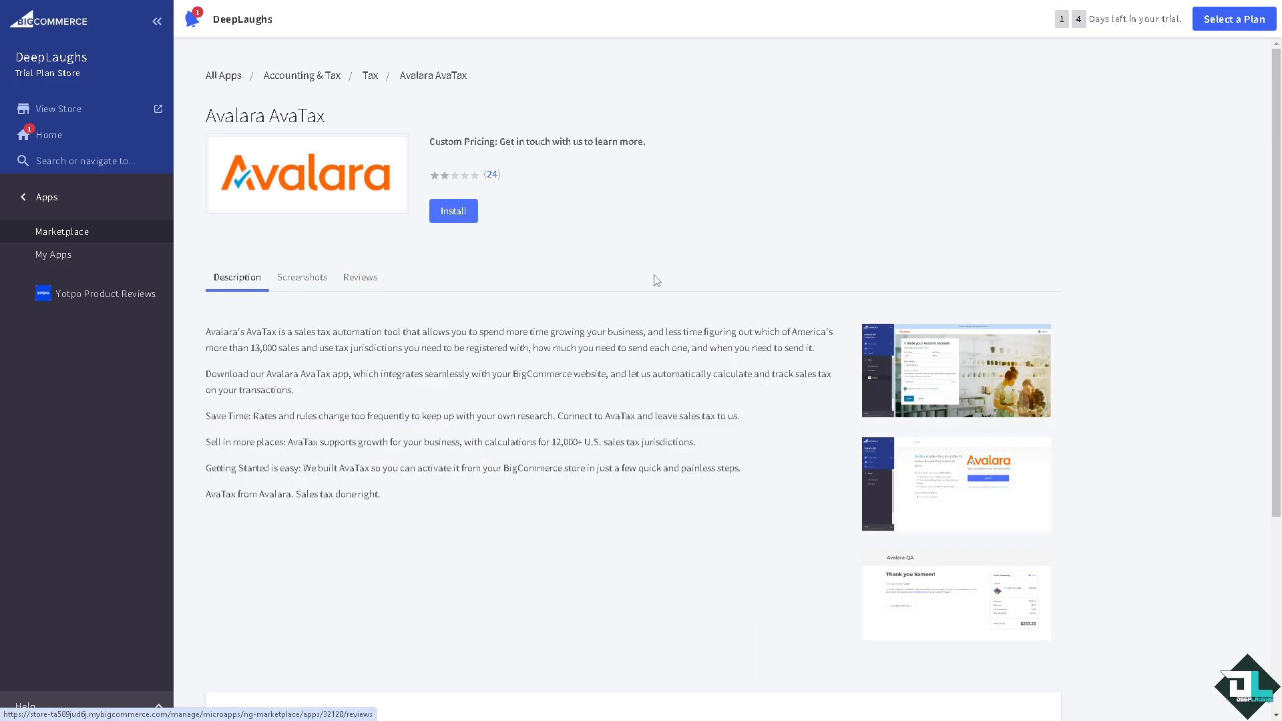